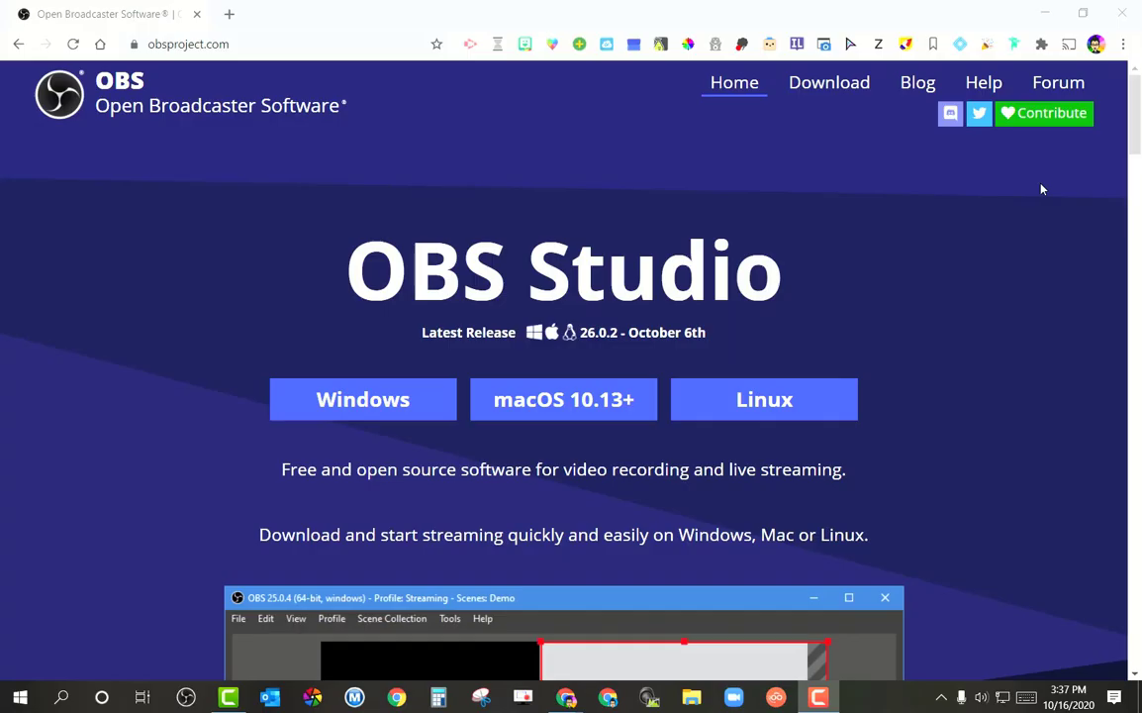
- Scroll the obsproject.com homepage through its feature highlights to Create Professional Productions
scroll(1041, 188, "down", 1)
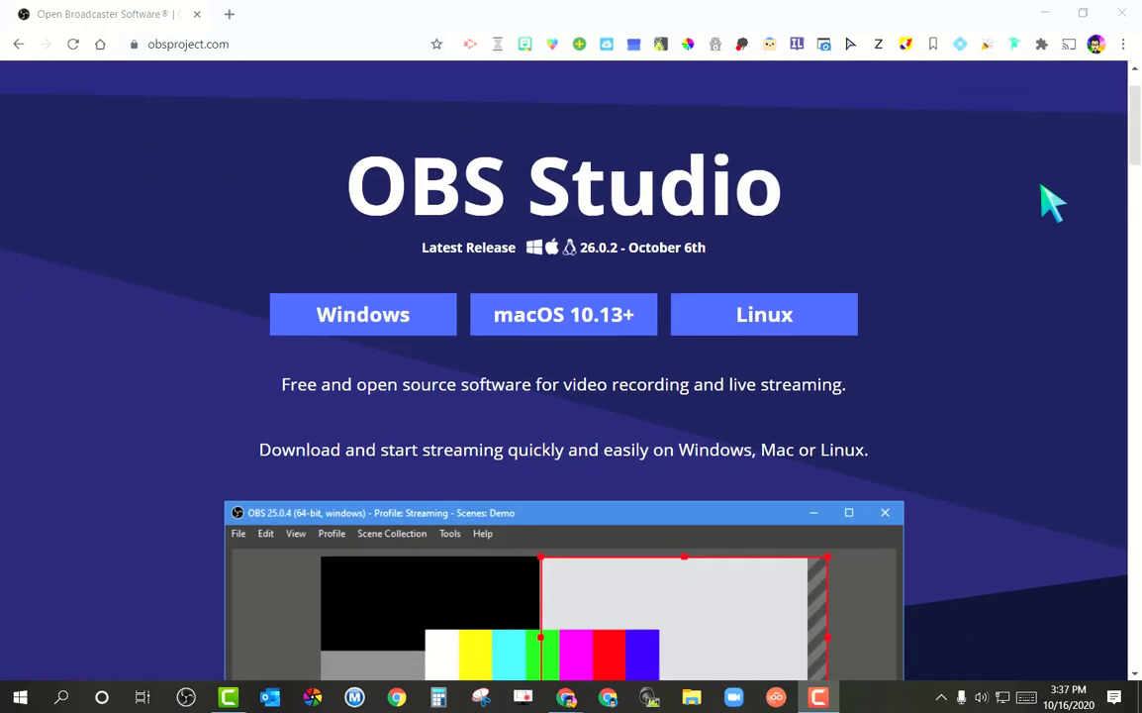
scroll(1051, 203, "down", 1)
scroll(1049, 209, "down", 1)
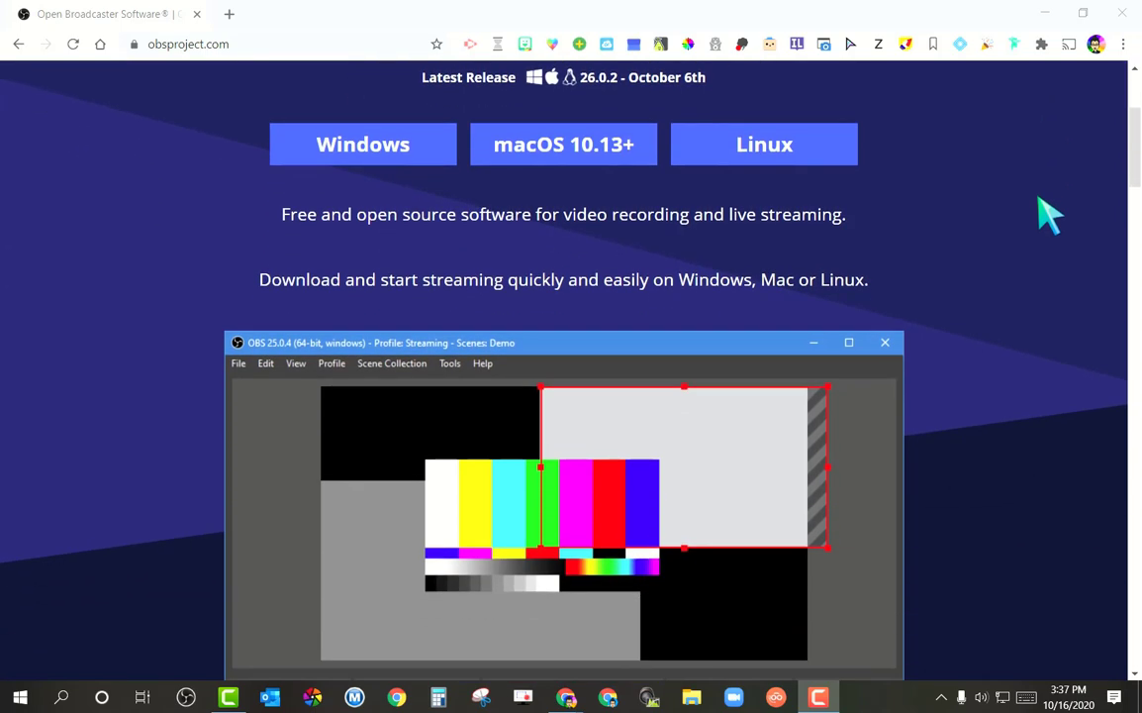
scroll(1049, 216, "down", 5)
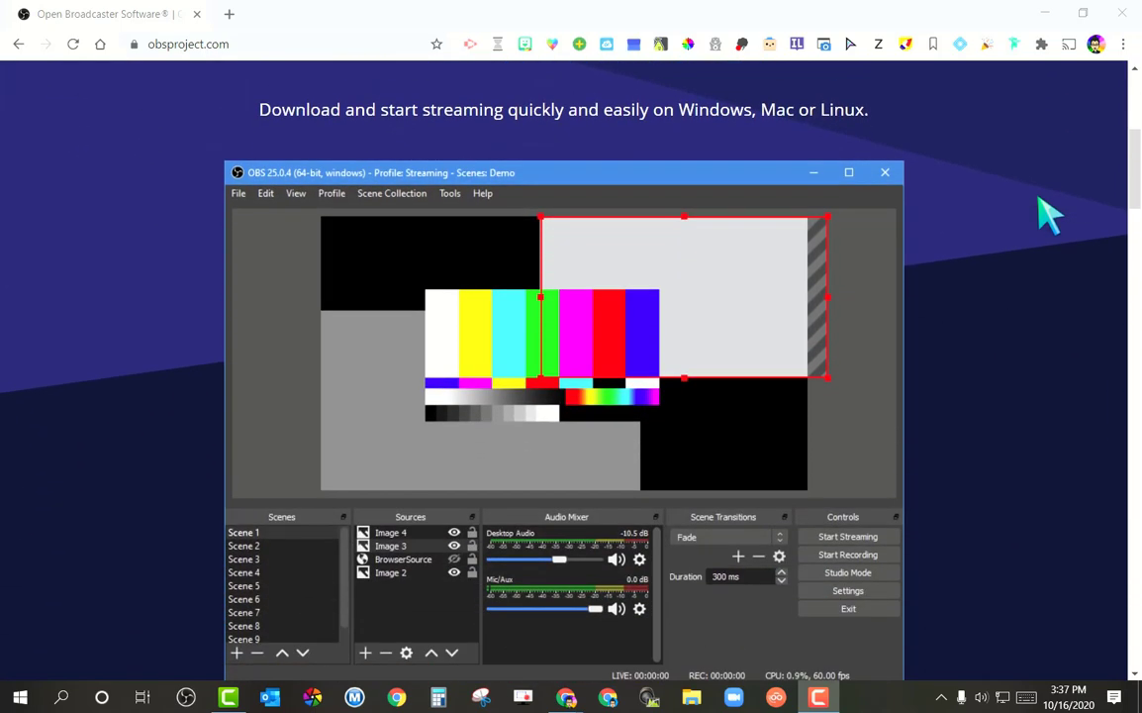
scroll(1049, 223, "down", 4)
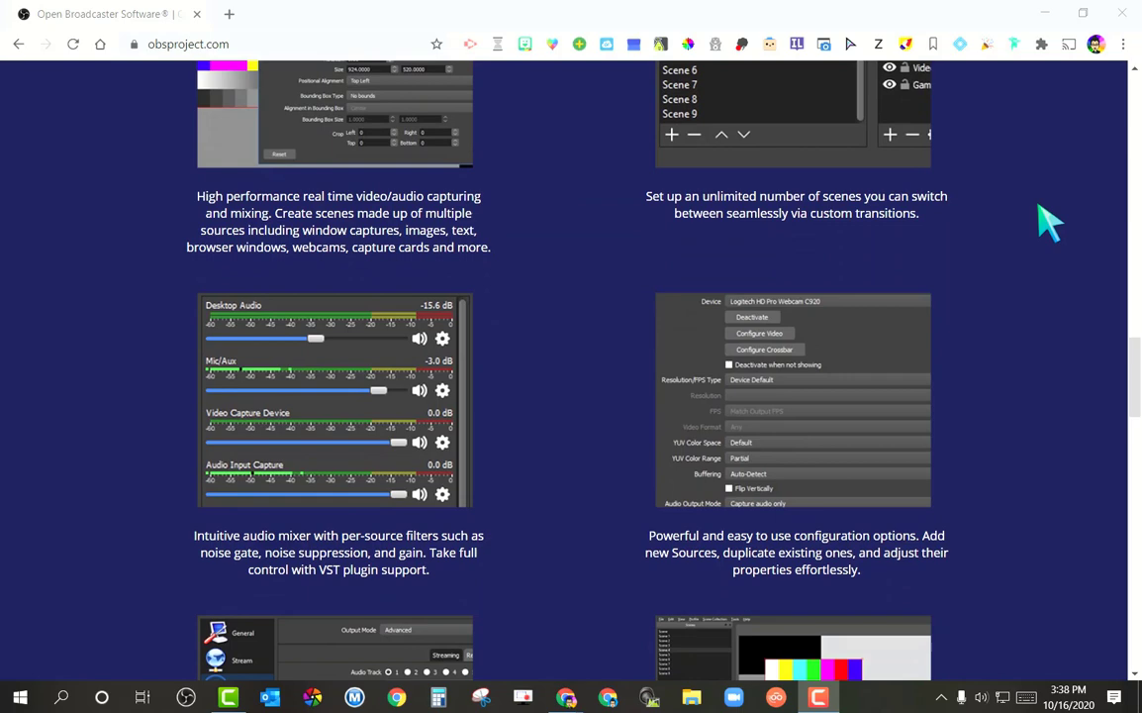
scroll(1049, 223, "down", 4)
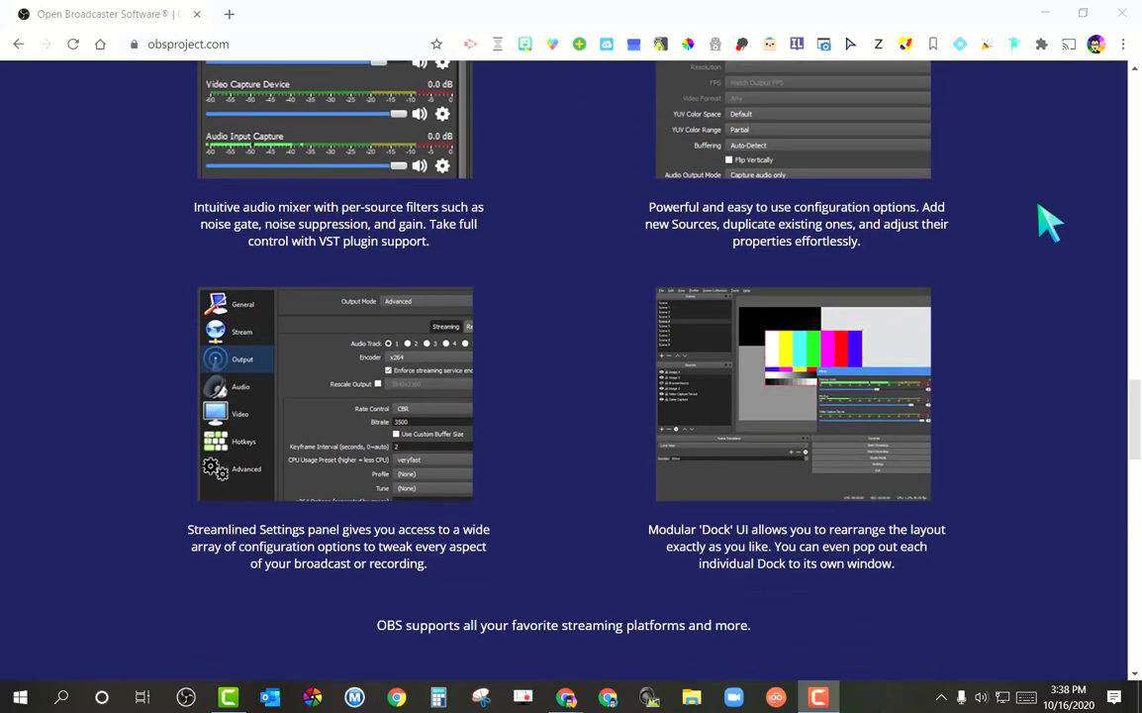
scroll(1049, 222, "down", 5)
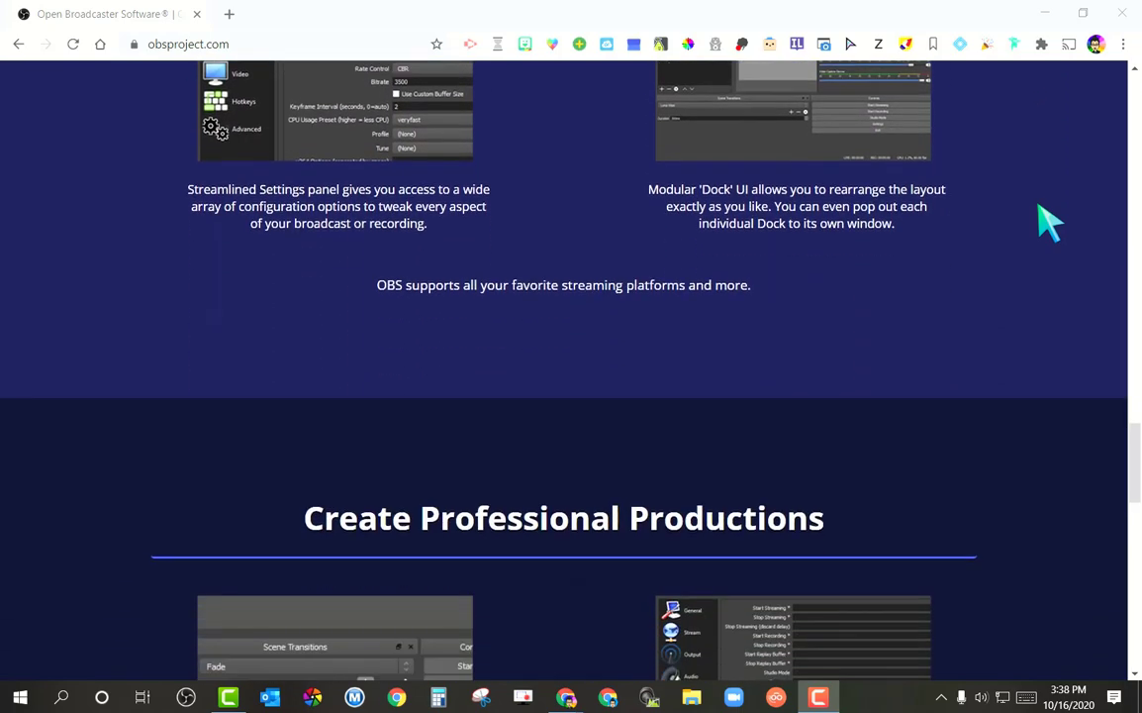
scroll(1049, 223, "down", 4)
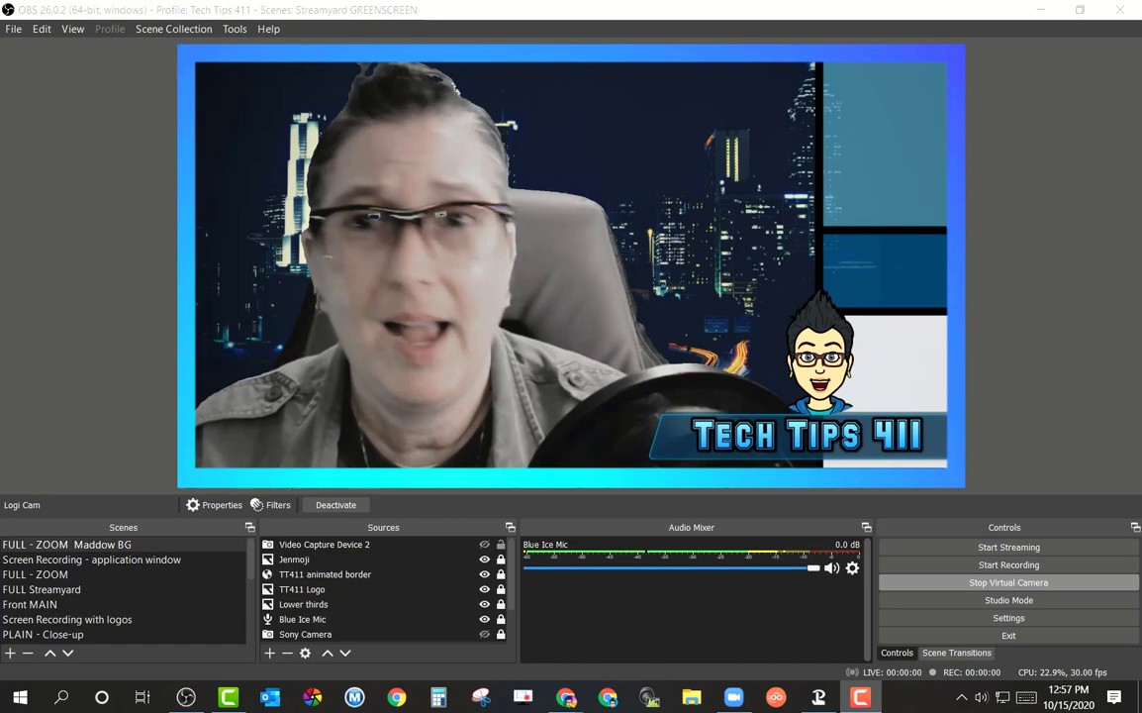
- Show the Screen Recording - application window, FULL - ZOOM, FULL Streamyard, Screen Recording with logos and PLAIN - Close-up scenes
left_click(134, 560)
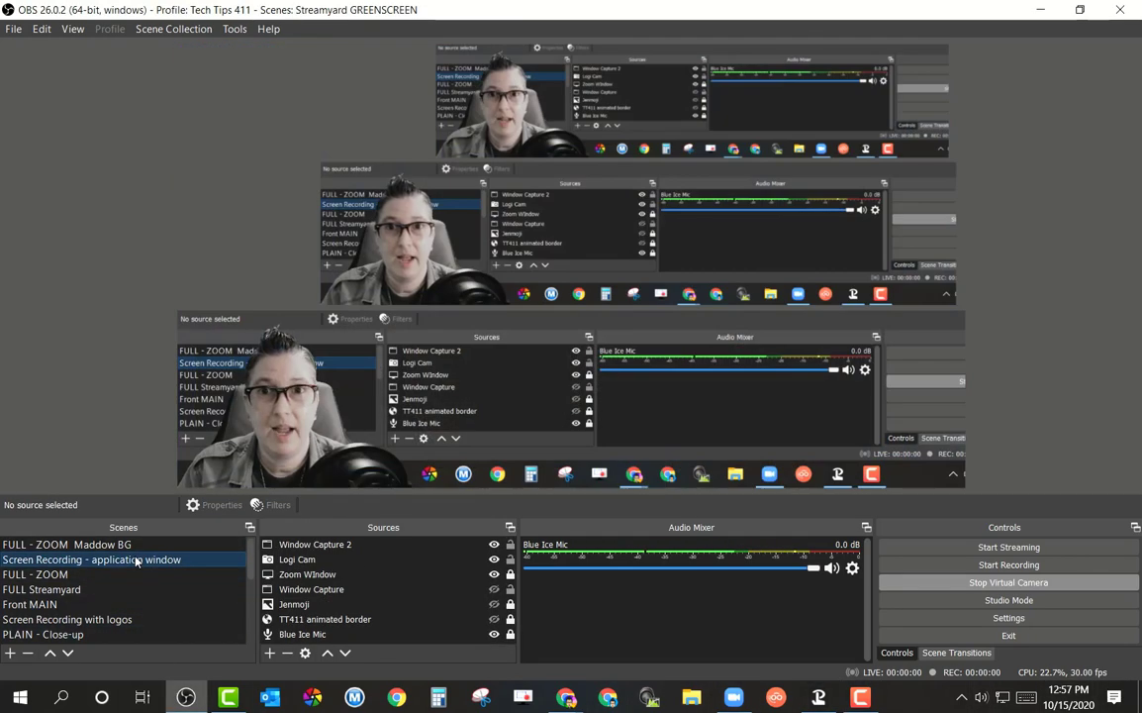
left_click(105, 575)
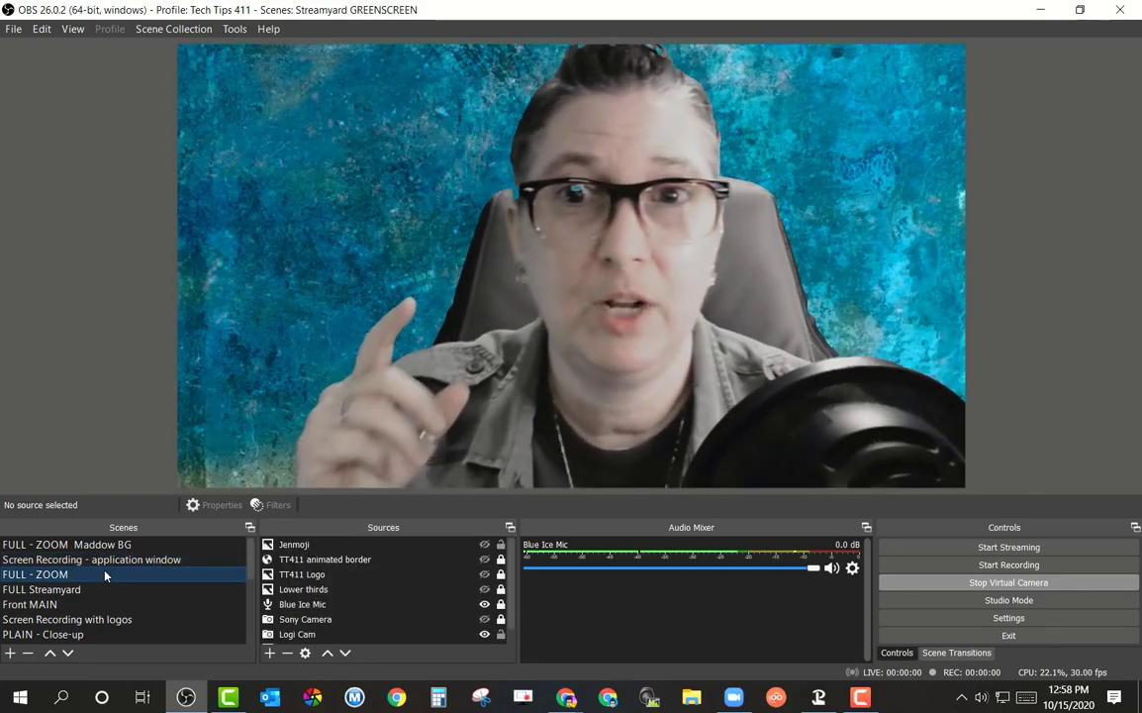
left_click(96, 589)
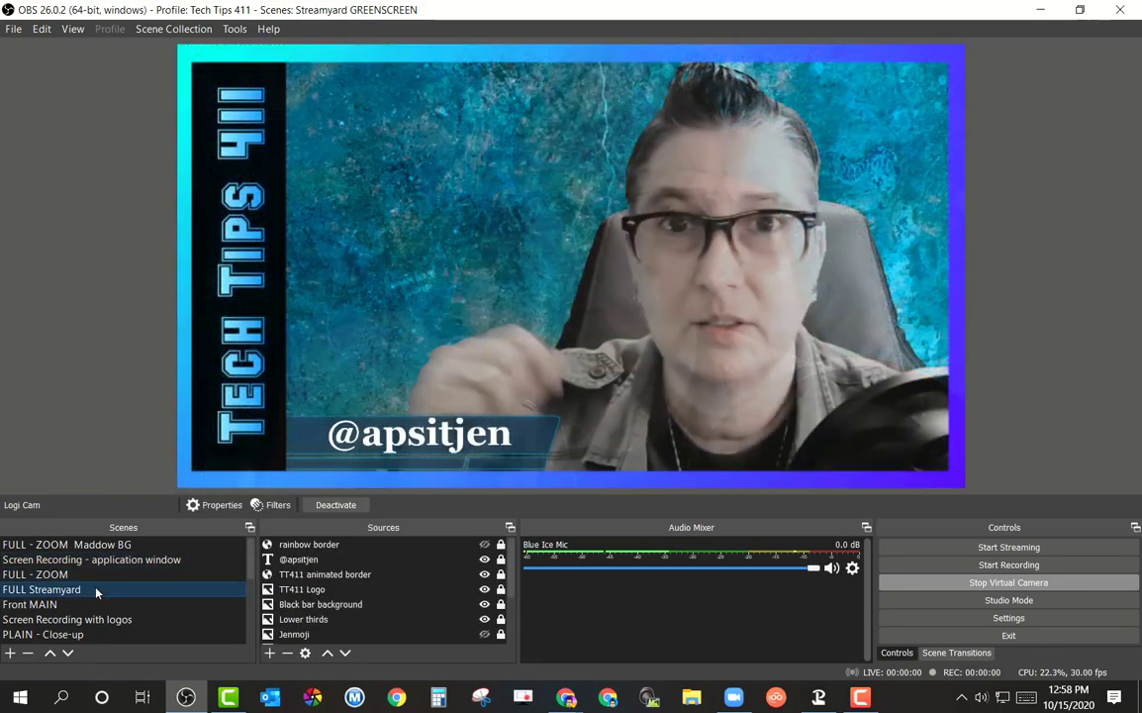
left_click(59, 619)
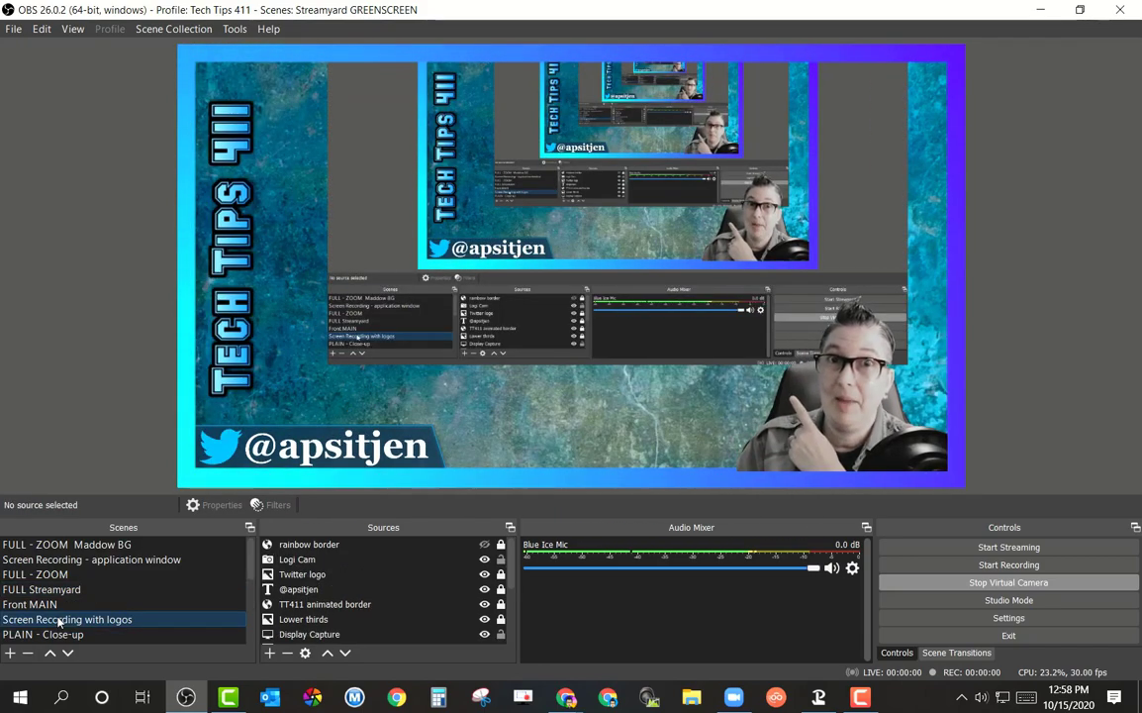
left_click(78, 635)
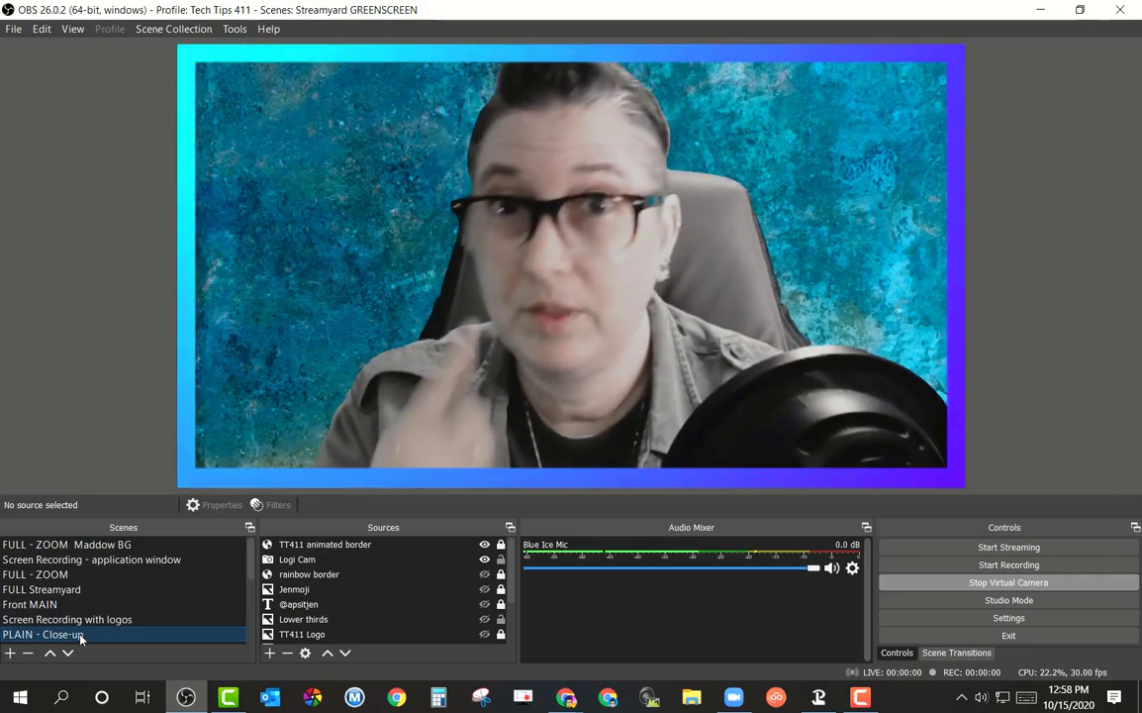
- Continue through Subscribe YT and Streamyard - Screen background to Profile FULL - Canon 70D
scroll(80, 639, "down", 2)
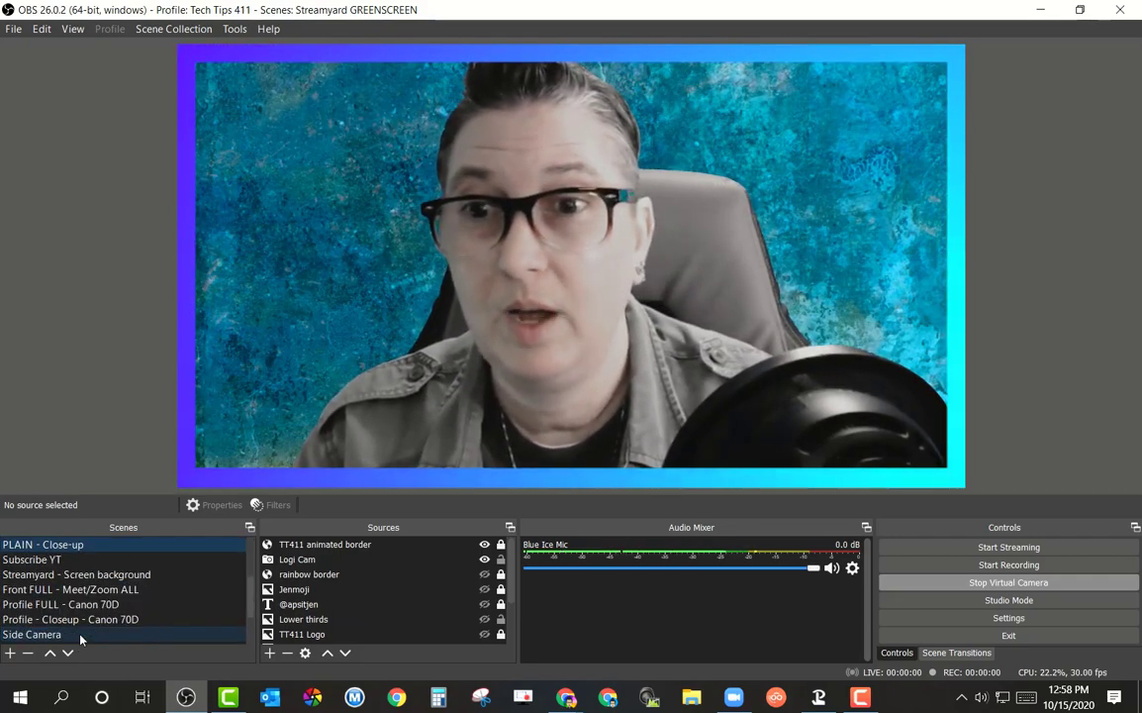
left_click(87, 559)
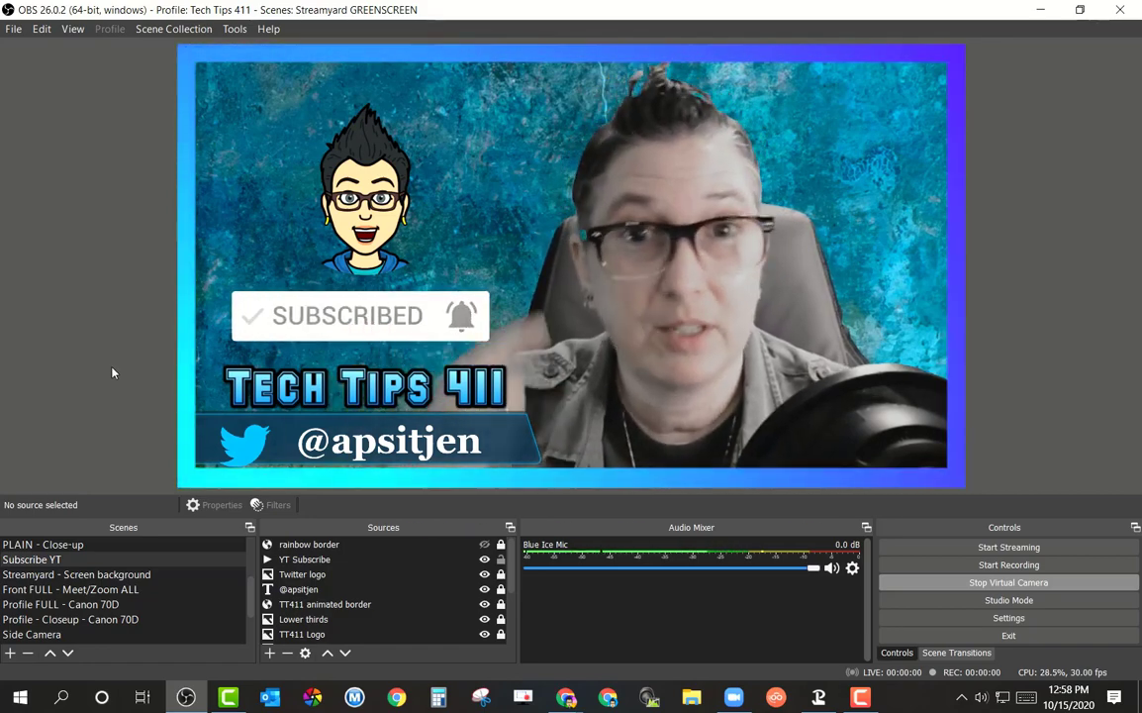
key("F3")
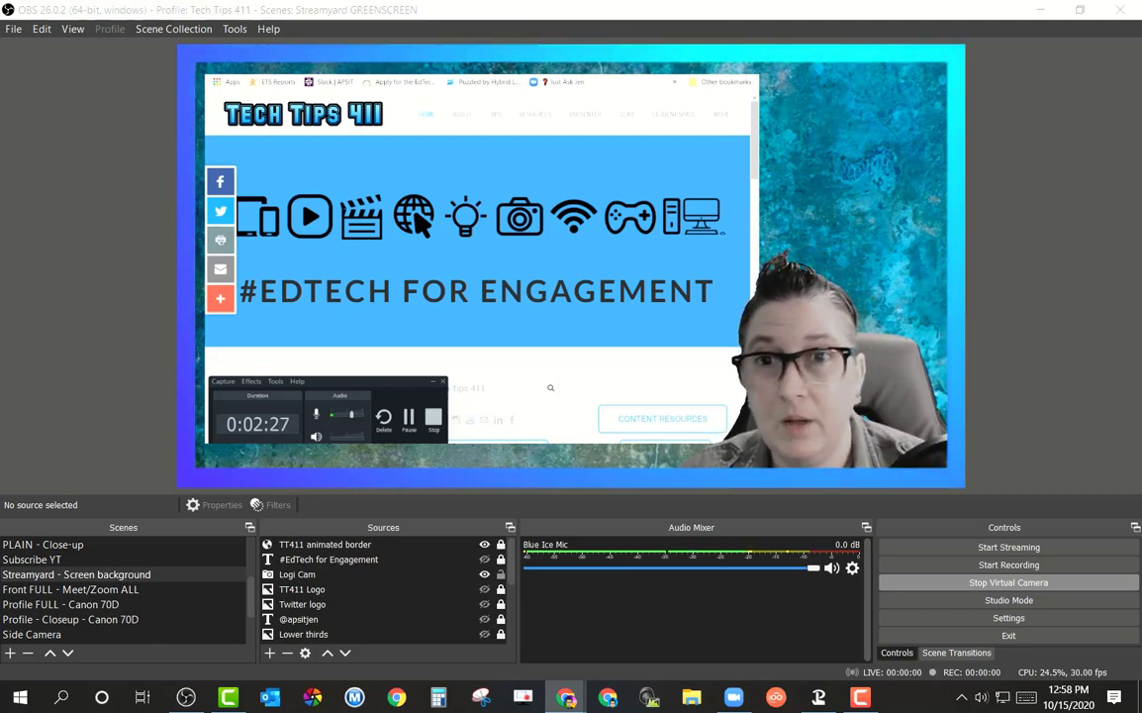
key("F5")
left_click(928, 398)
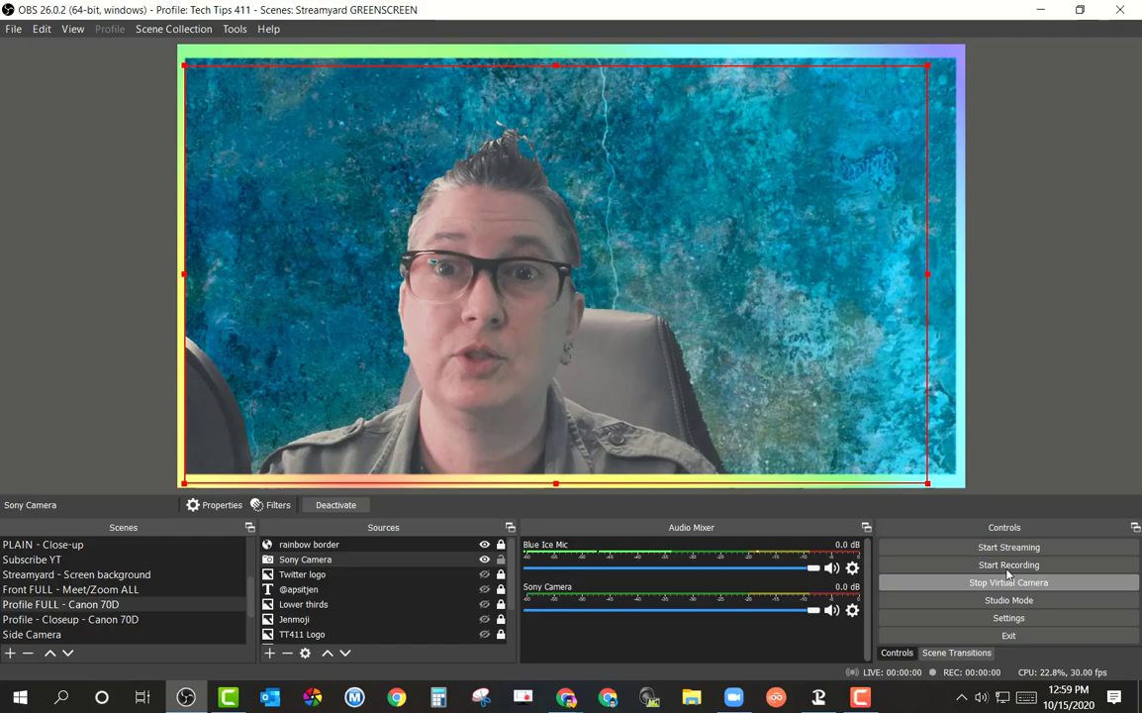
- Show the Profile - Closeup - Canon 70D, Side Camera and TechTips411 scenes in turn
left_click(79, 618)
left_click(84, 634)
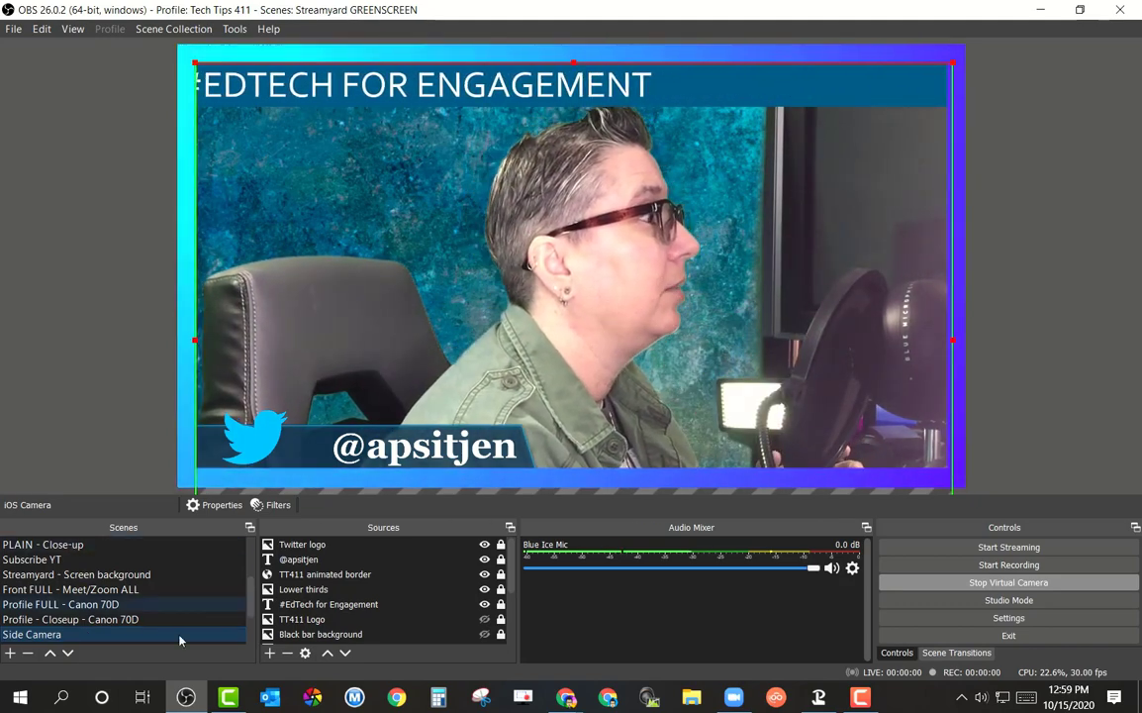
scroll(181, 634, "down", 2)
left_click(181, 619)
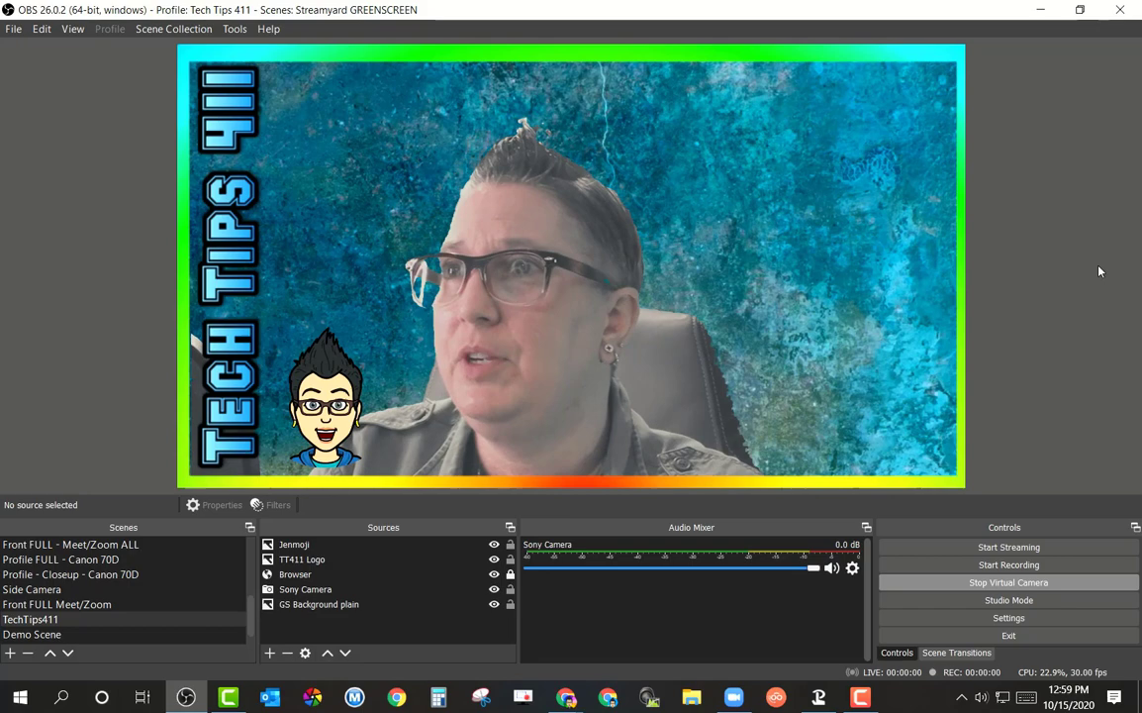
- Put the FULL - ZOOM Maddow BG scene back live
scroll(165, 589, "up", 2)
scroll(165, 626, "down", 3)
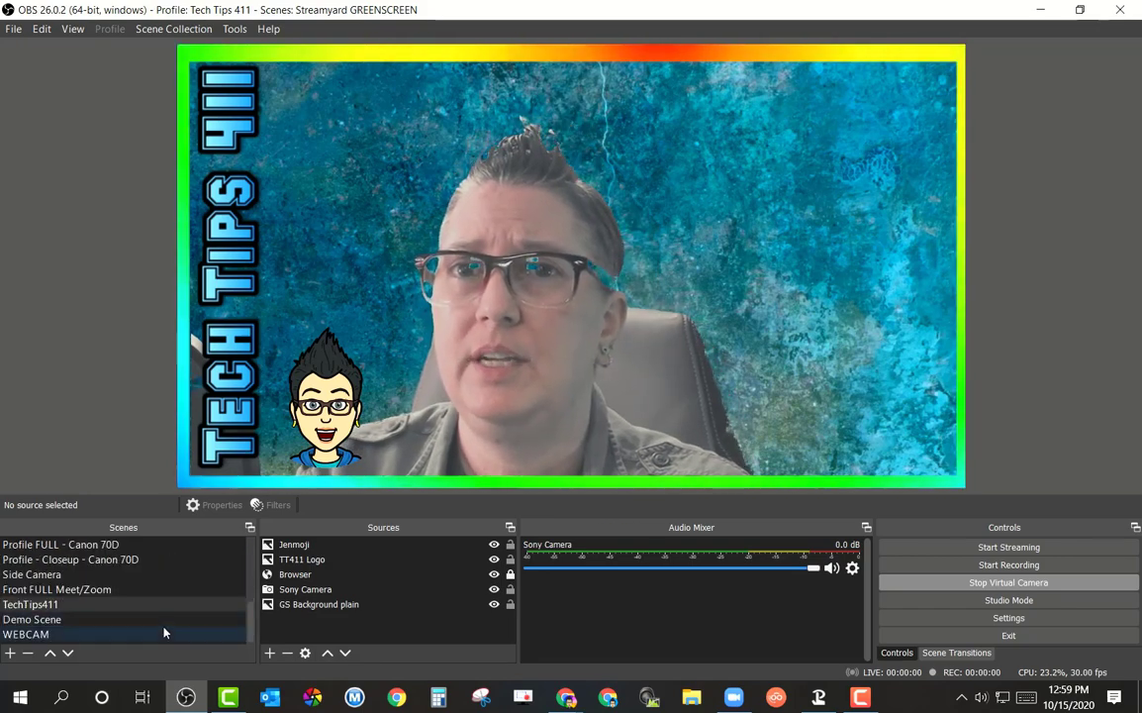
scroll(161, 622, "up", 3)
left_click(125, 543)
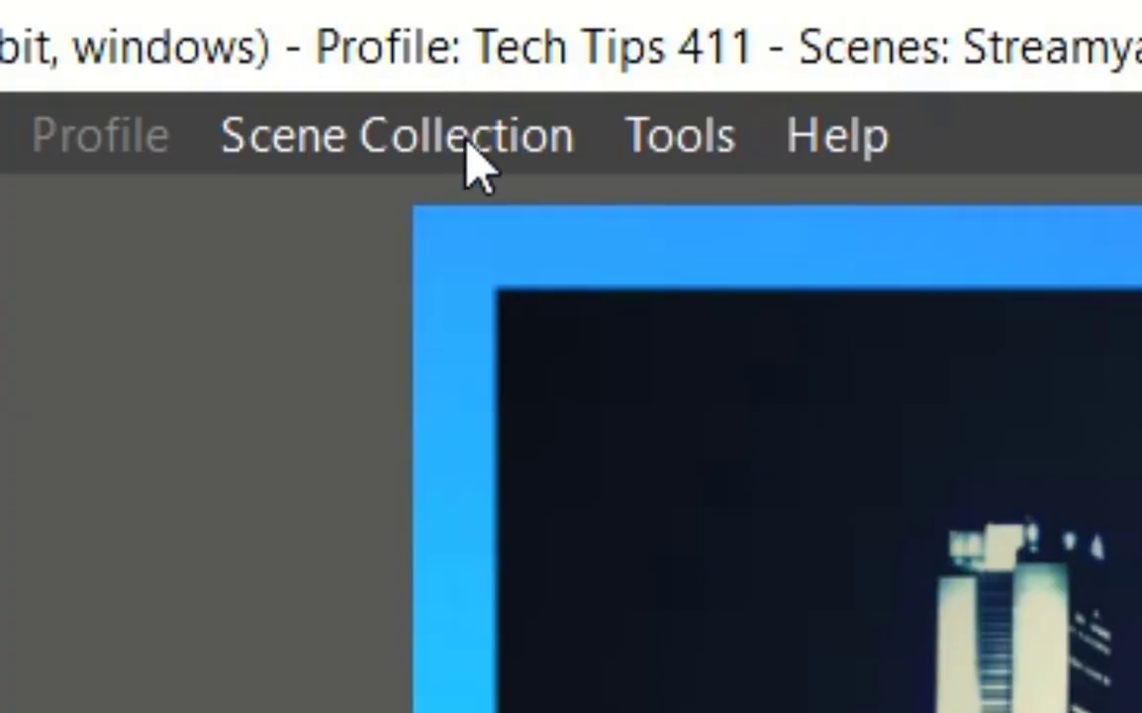
- Load Streamyard - NO Greenscreen, show its ALL - Side Cam scene, then return to Streamyard GREENSCREEN
left_click(475, 161)
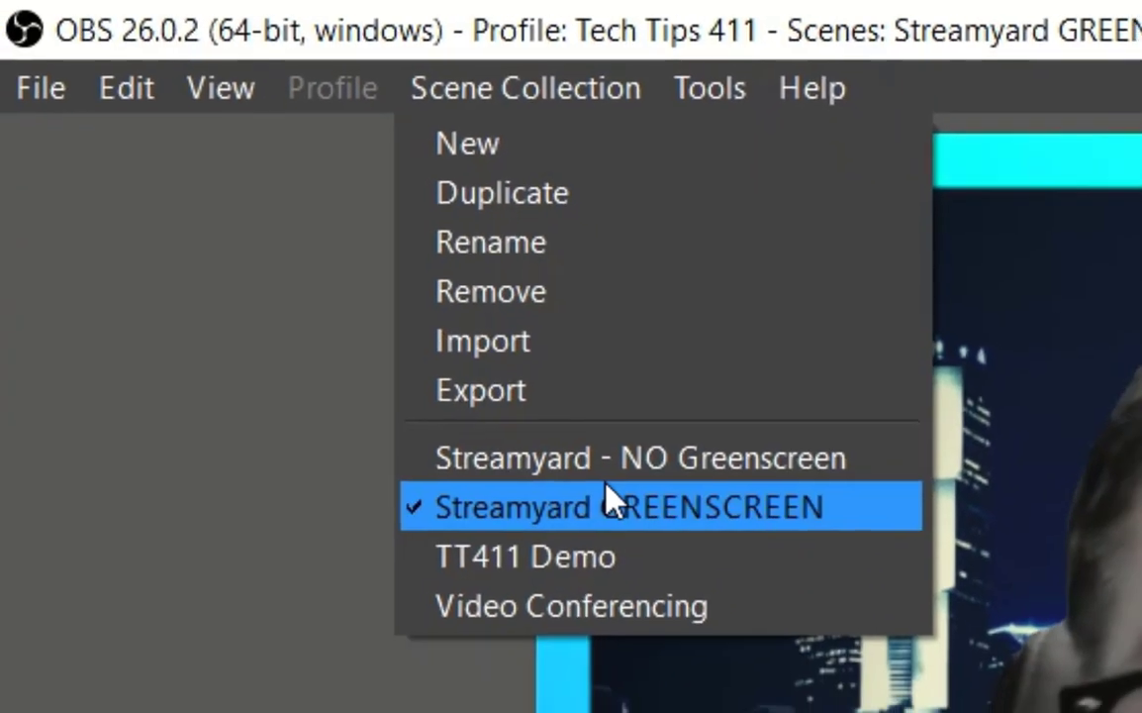
left_click(524, 681)
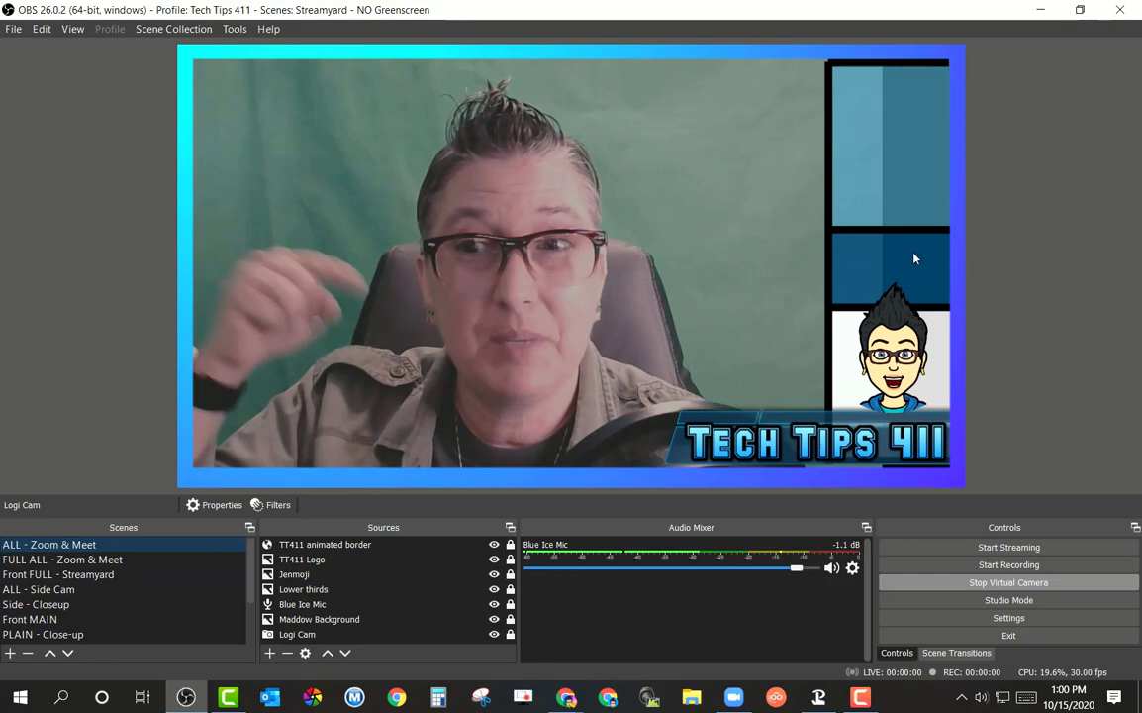
left_click(45, 590)
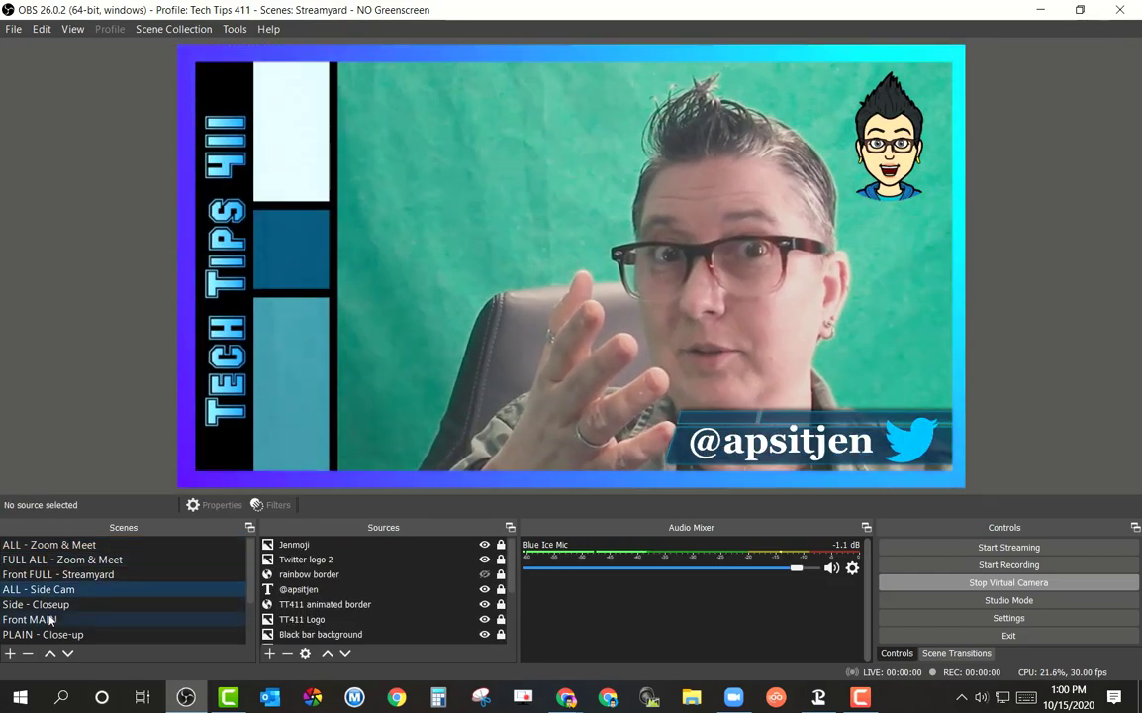
left_click(173, 29)
left_click(243, 167)
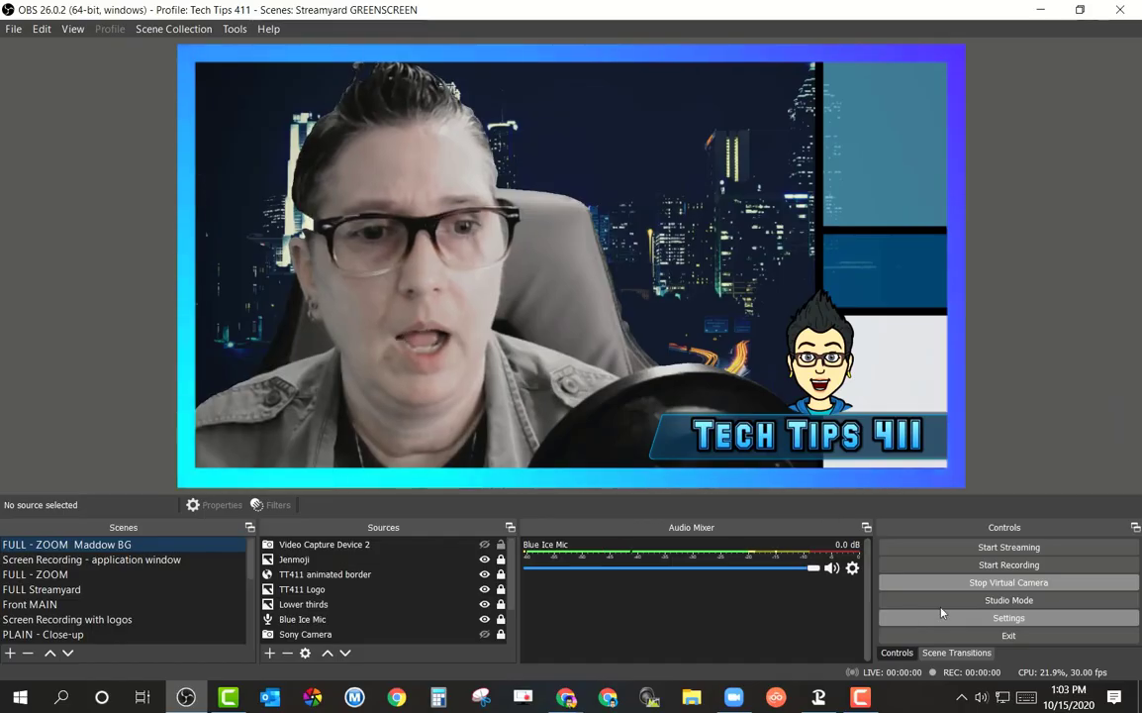
- Enable Studio Mode so the greenscreen scene shows in separate Preview and Program views
left_click(415, 336)
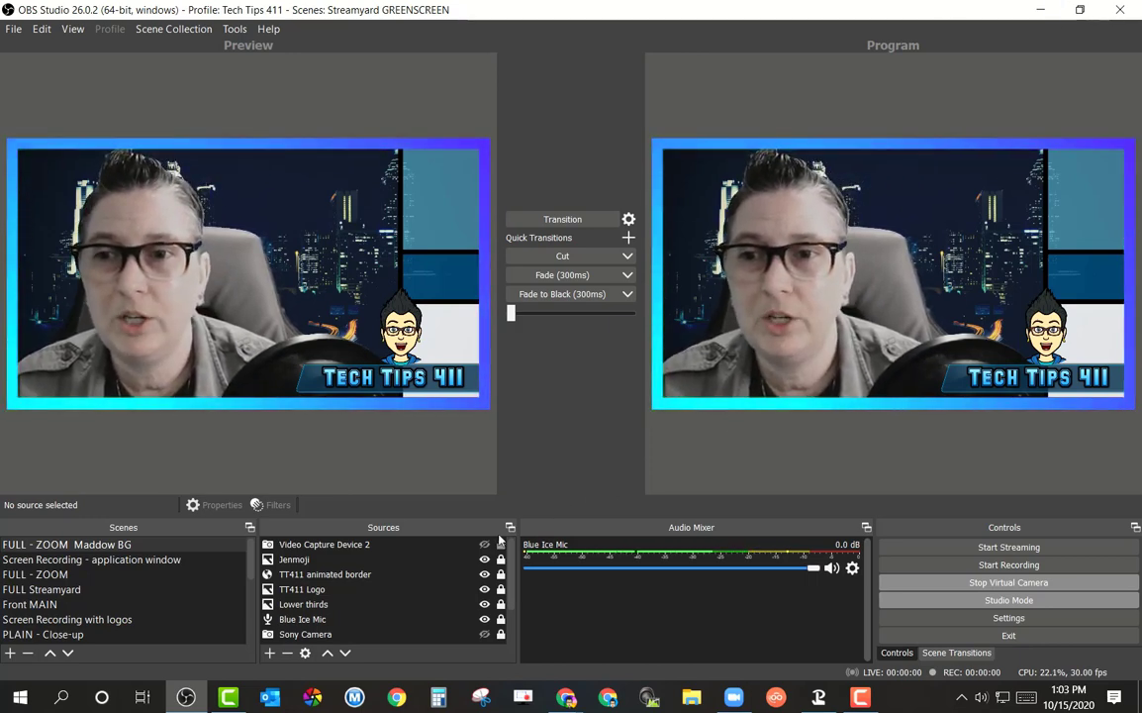
- Preview FULL Streamyard, then queue FULL - ZOOM Maddow BG in Preview before switching to Zoom
left_click(88, 587)
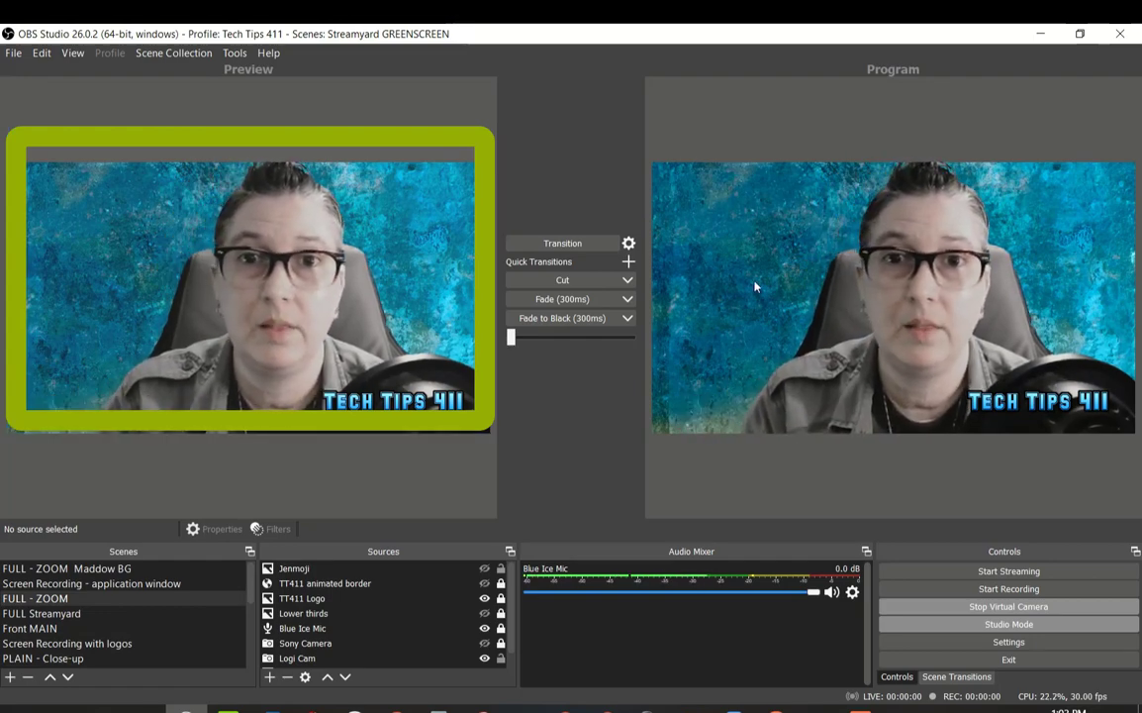
left_click(562, 242)
left_click(79, 568)
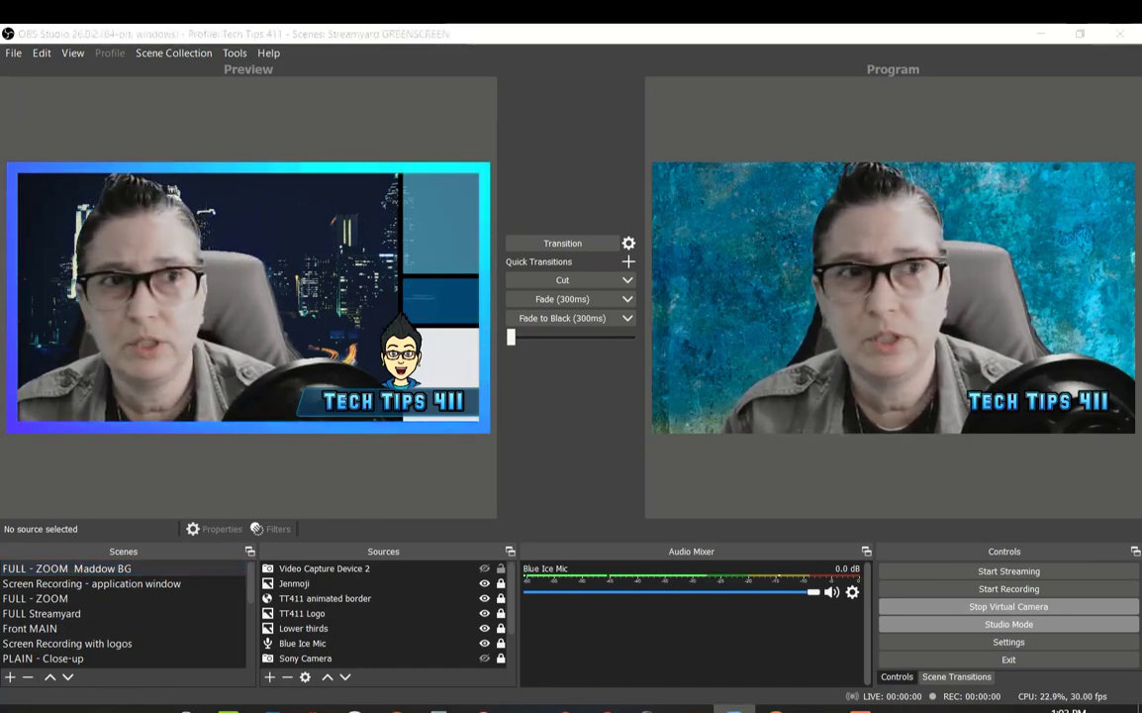
key("alt+Tab")
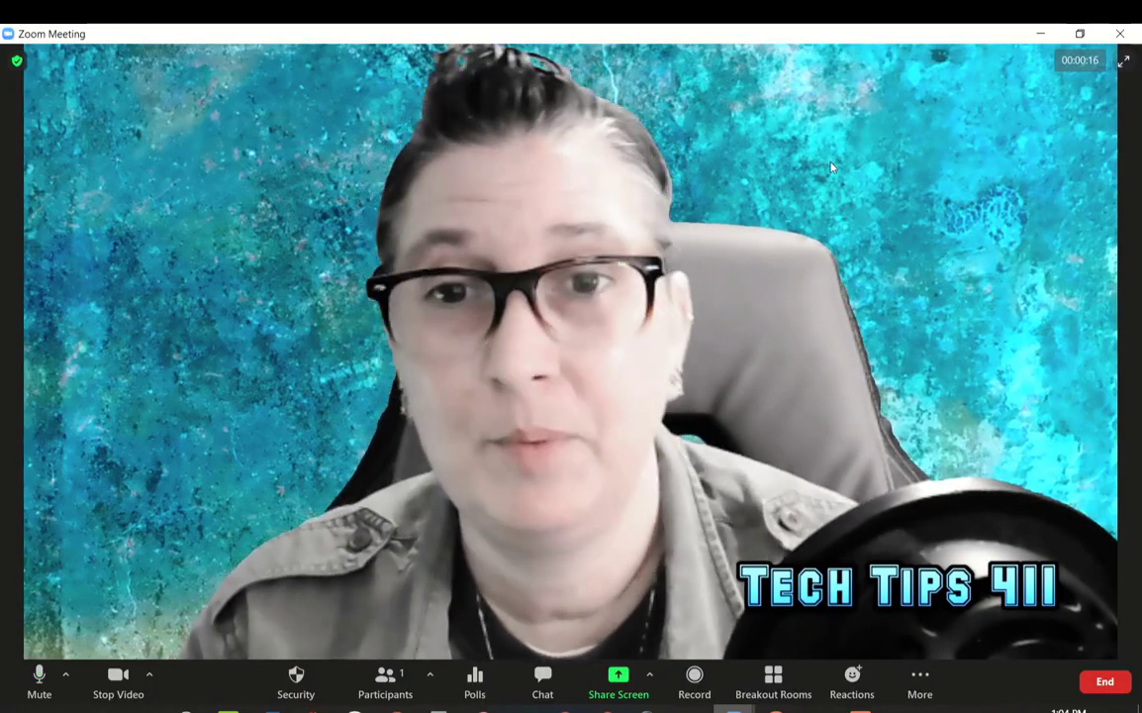
- Select OBS Virtual Camera as the Zoom meeting's video source
left_click(150, 673)
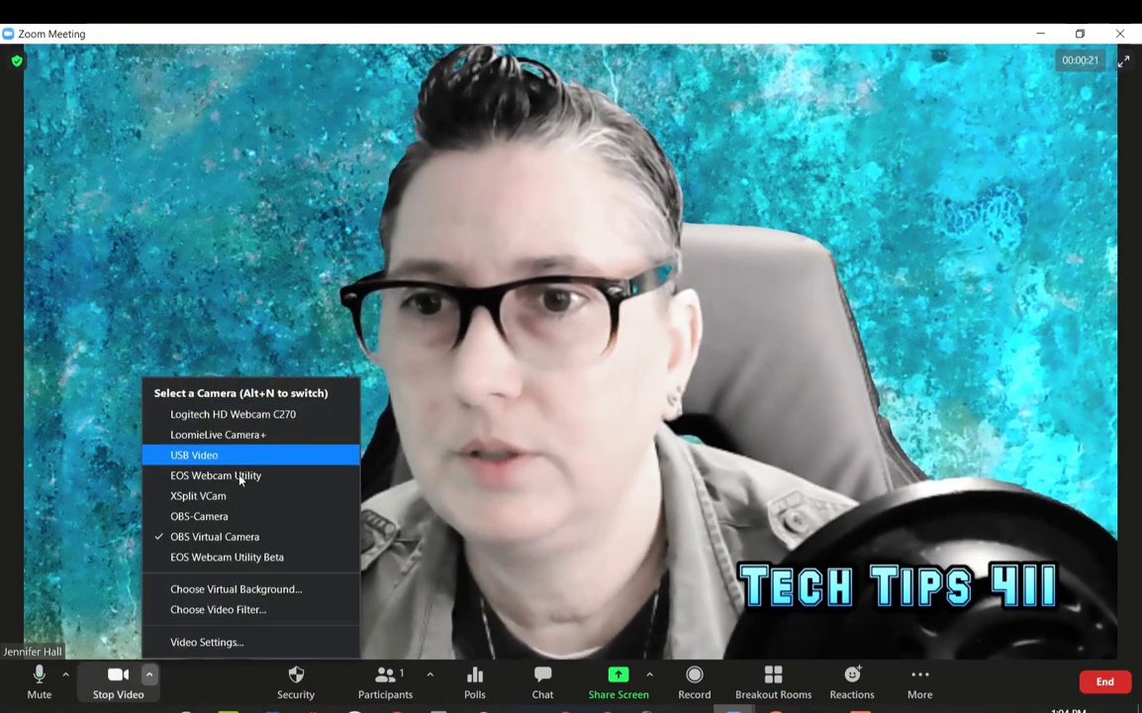
left_click(254, 540)
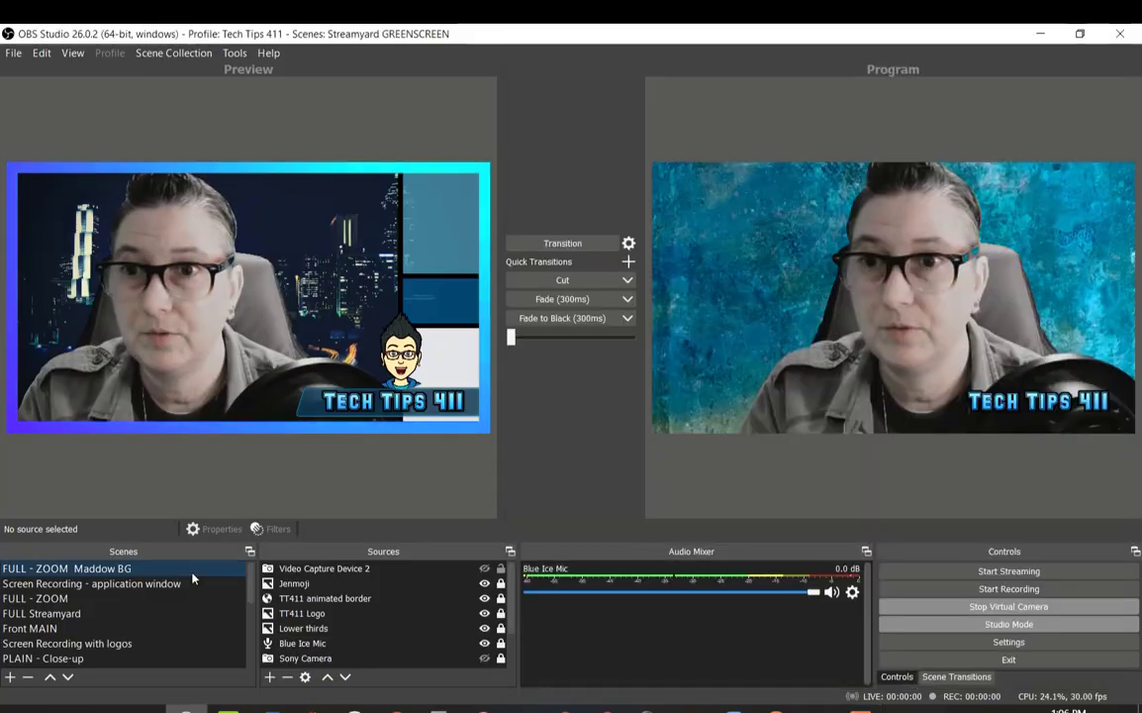
- Transition the previewed city-skyline framed scene to Program for the virtual camera
left_click(588, 250)
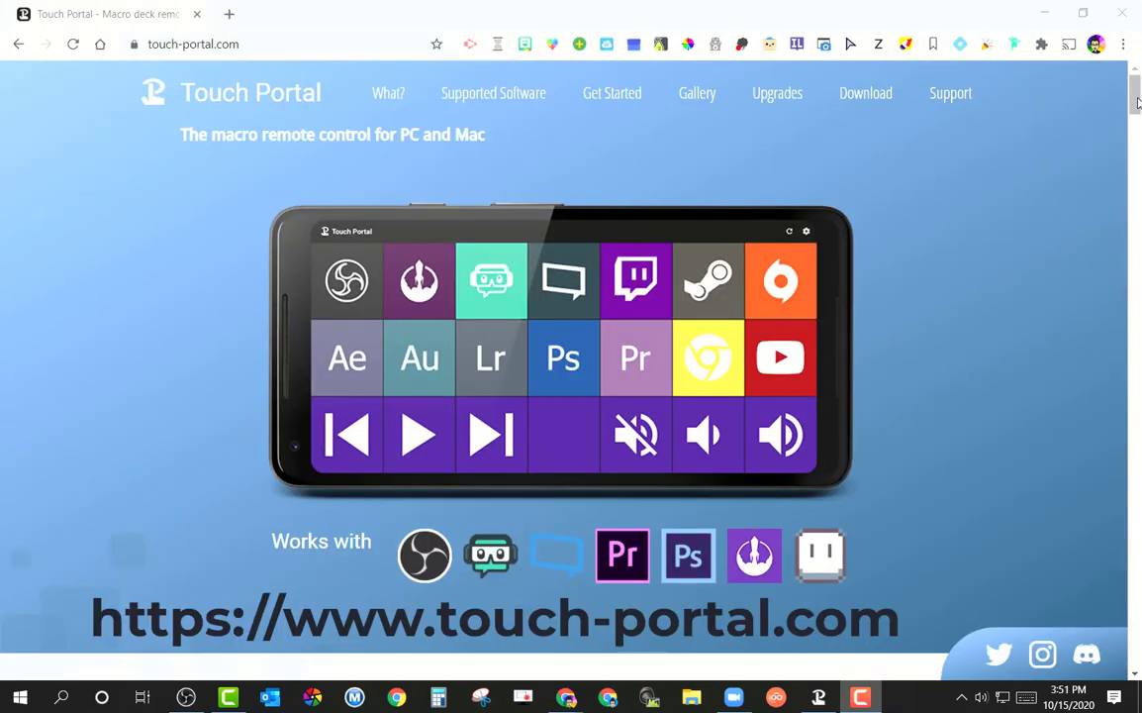
- Scroll touch-portal.com down to the multi-action buttons, unlimited pages and grid sizes overview
left_click_drag(1138, 103, 1136, 144)
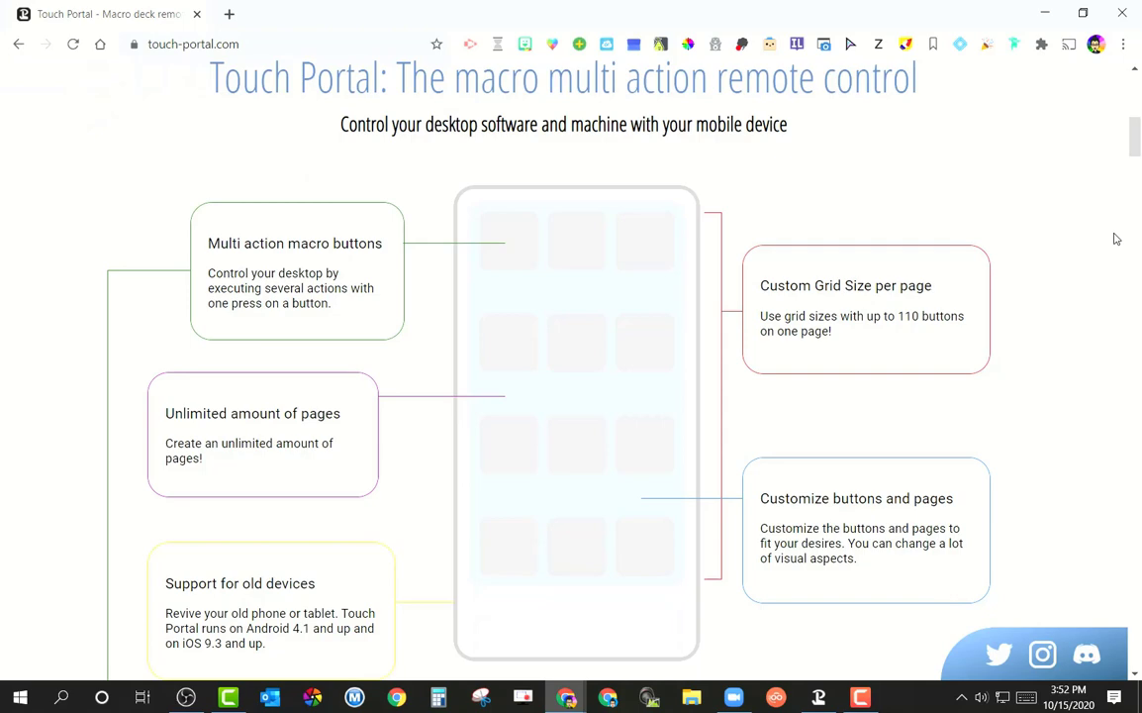
- Scroll past the Integrated Services cards and Get started steps to the Create and Share section
scroll(1116, 238, "down", 5)
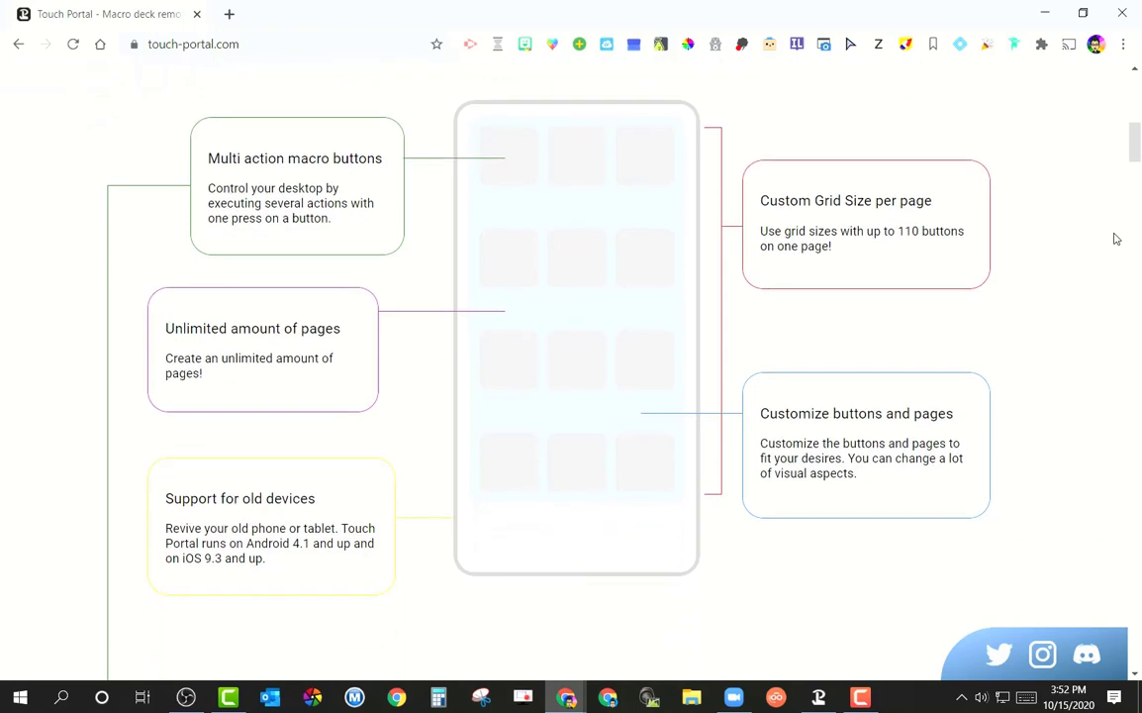
scroll(1116, 239, "down", 3)
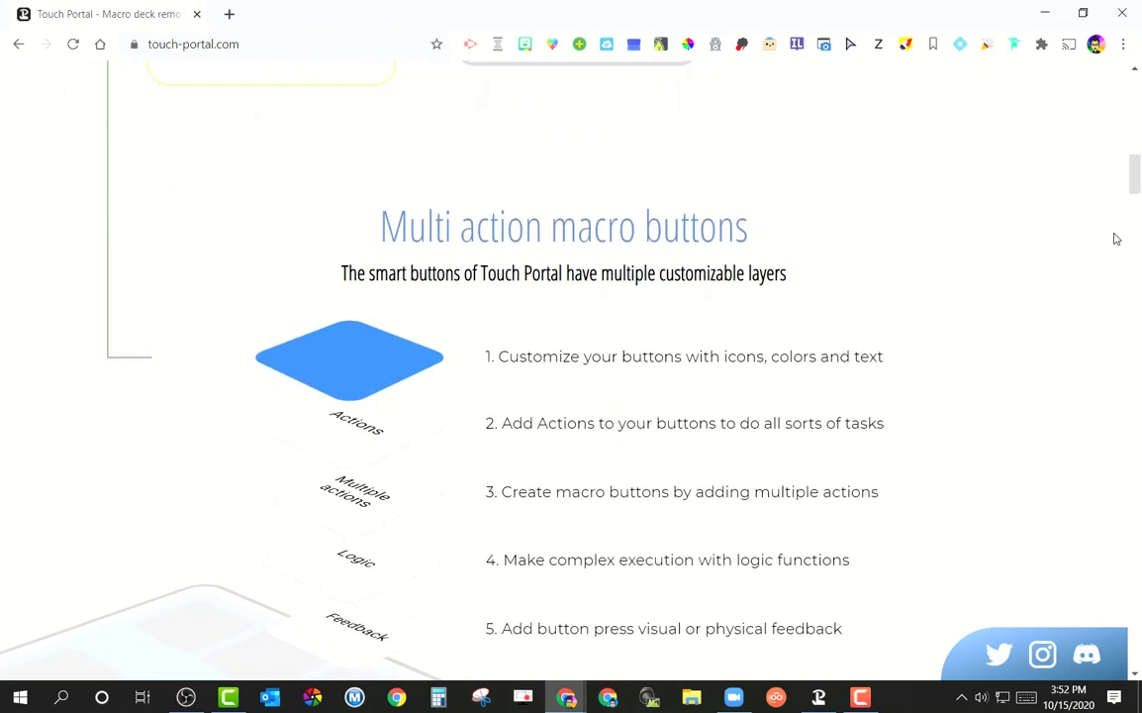
scroll(1116, 239, "down", 4)
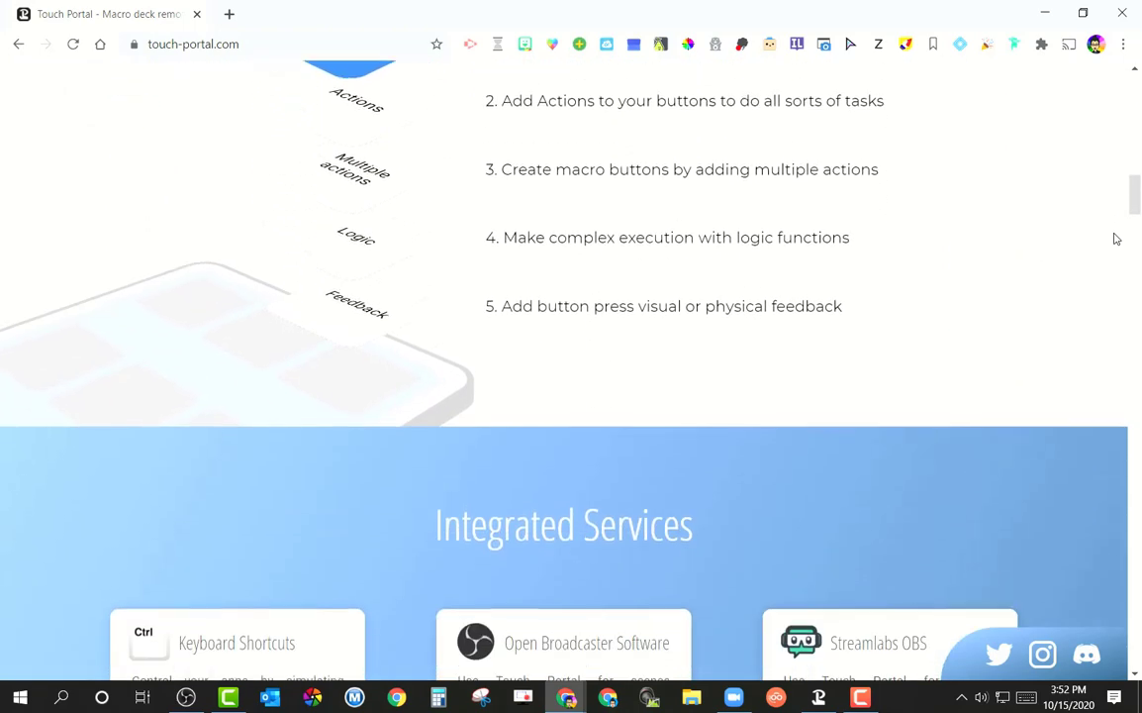
scroll(1116, 238, "down", 3)
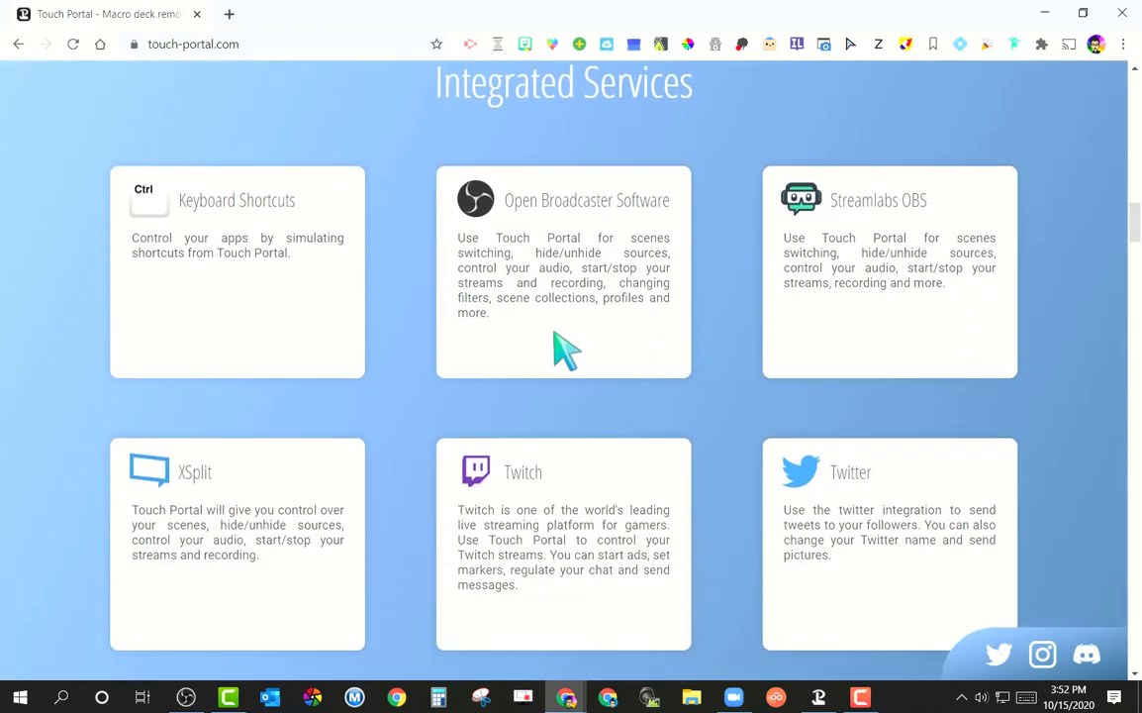
scroll(1114, 310, "down", 4)
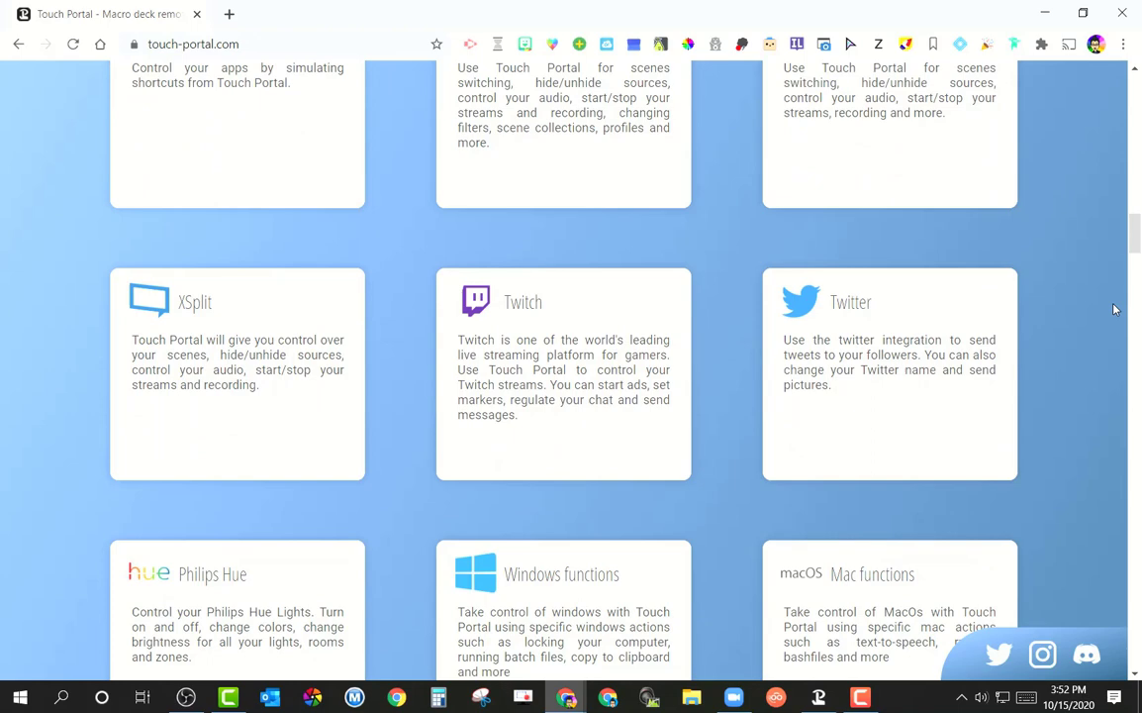
scroll(1114, 310, "down", 3)
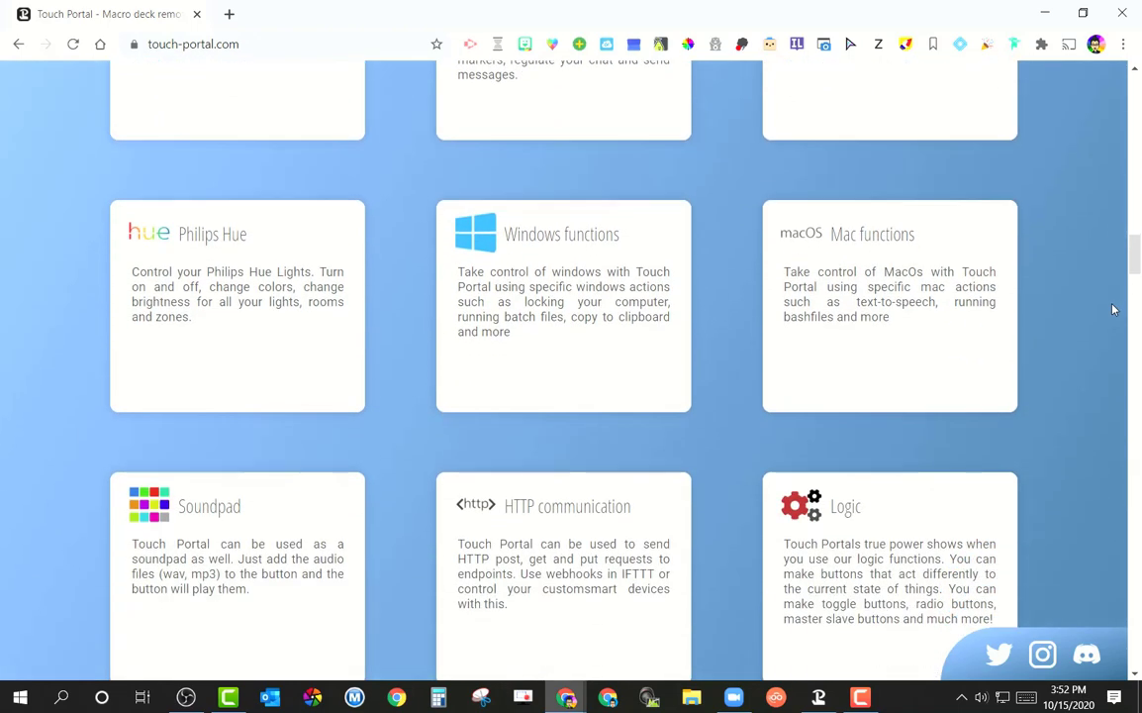
scroll(1115, 309, "down", 5)
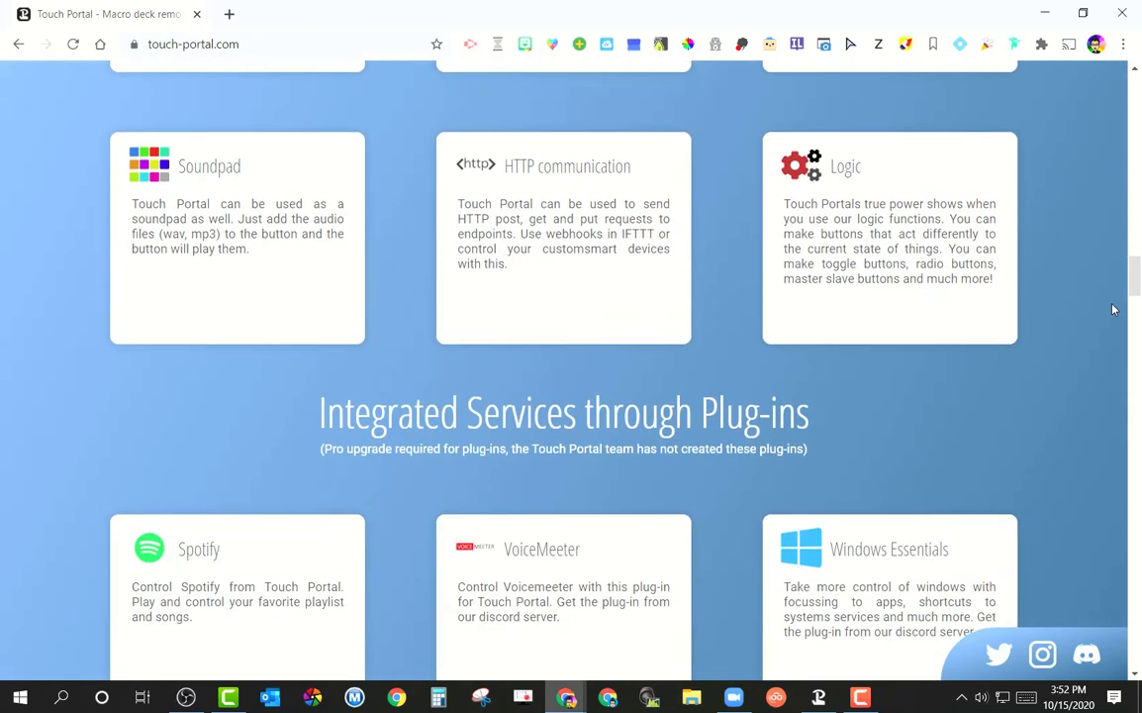
scroll(1113, 310, "down", 3)
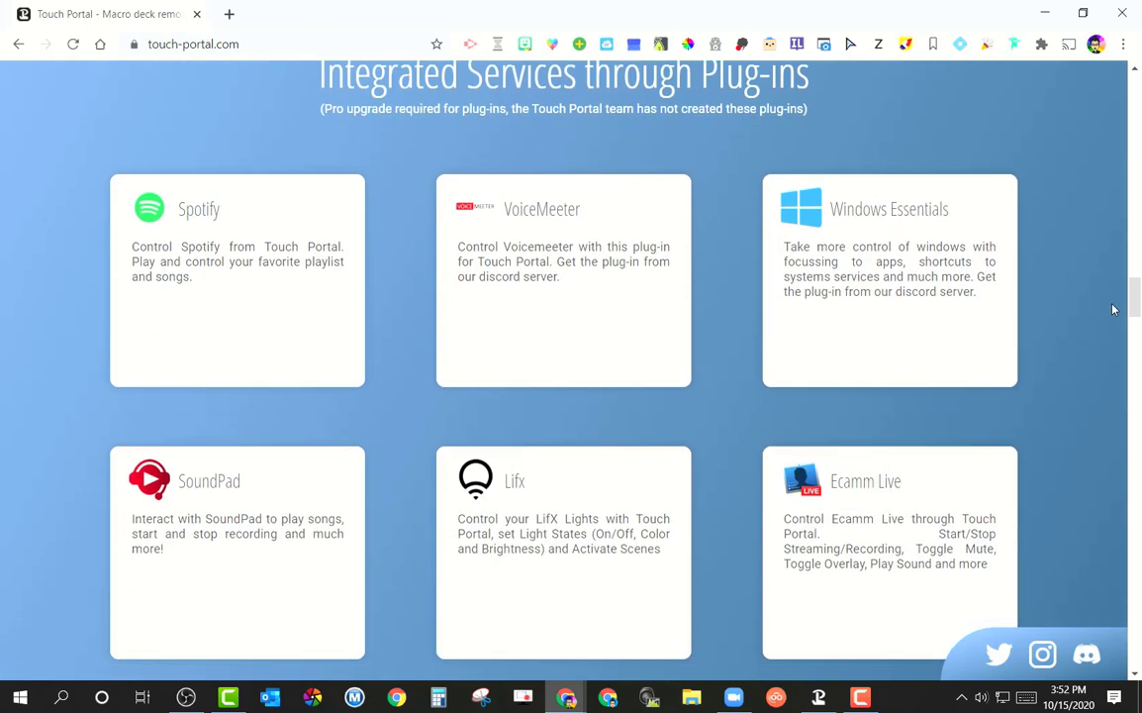
scroll(1113, 310, "down", 6)
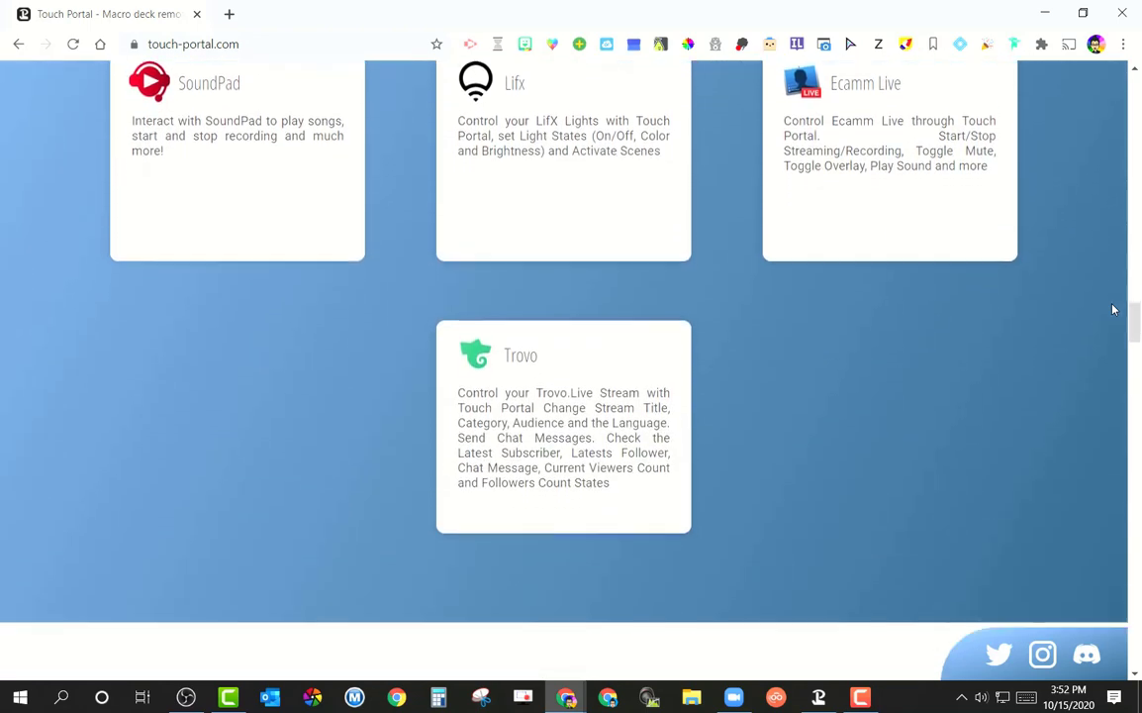
scroll(1113, 310, "down", 5)
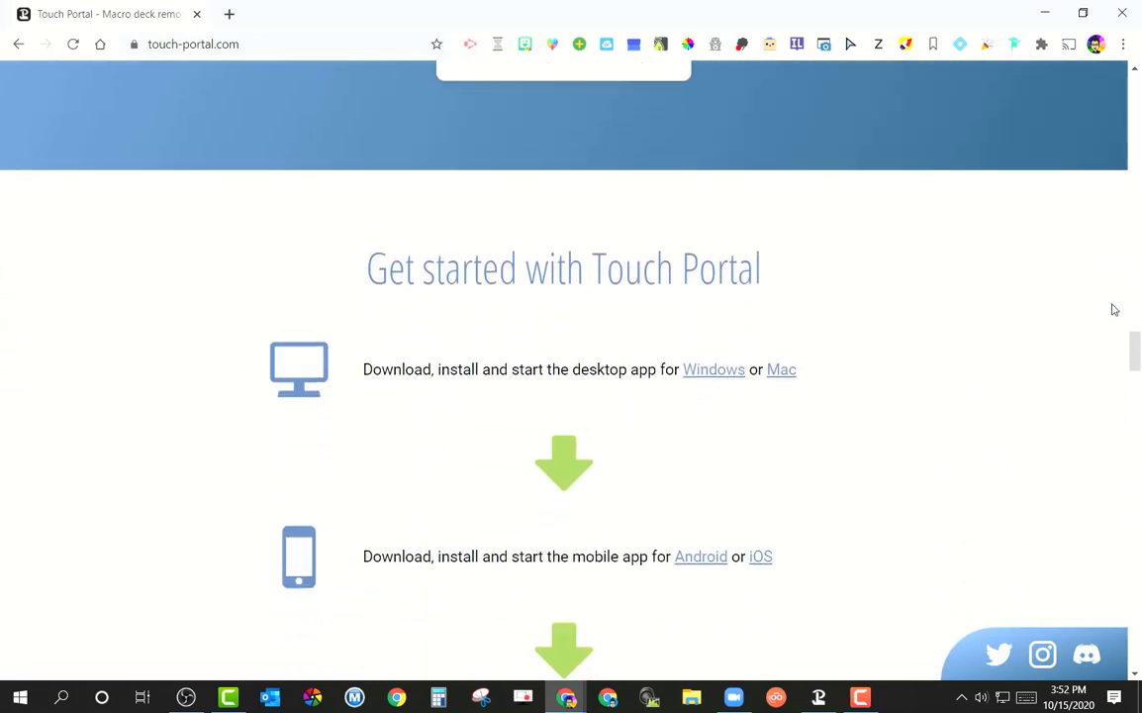
scroll(1113, 310, "down", 1)
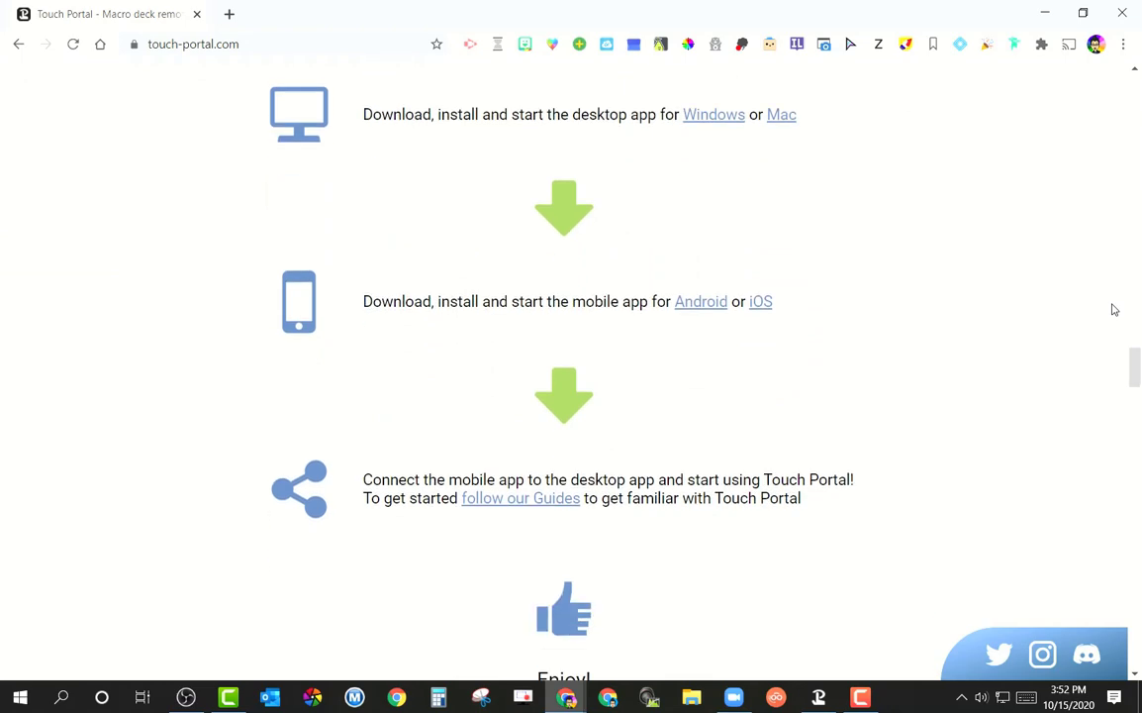
scroll(1113, 309, "down", 4)
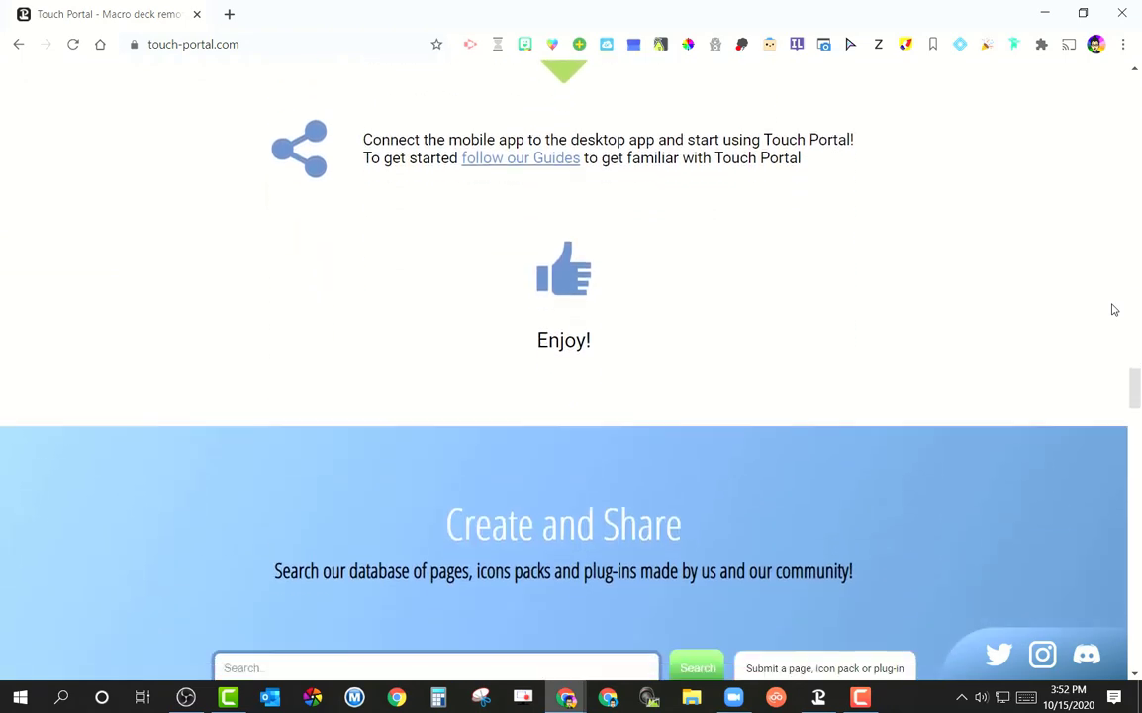
scroll(1114, 310, "down", 2)
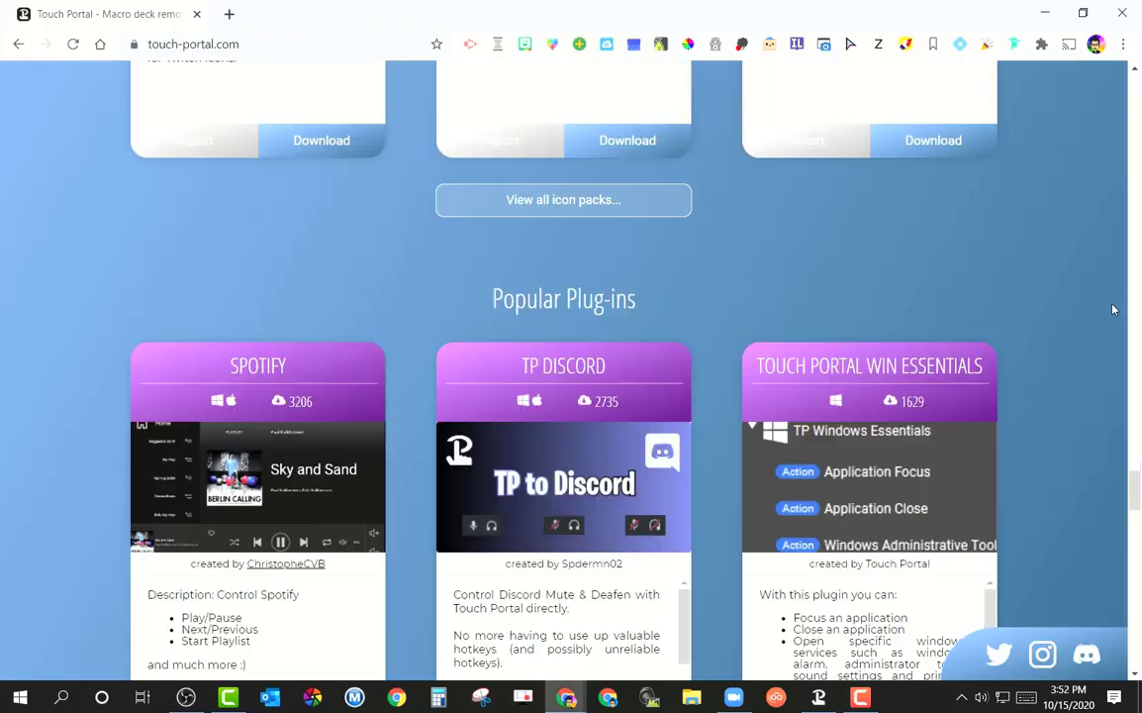
- Scroll the Touch Portal site past Popular Plug-ins and Upgrades to the Windows, Mac, Android and iOS downloads
scroll(1112, 309, "down", 3)
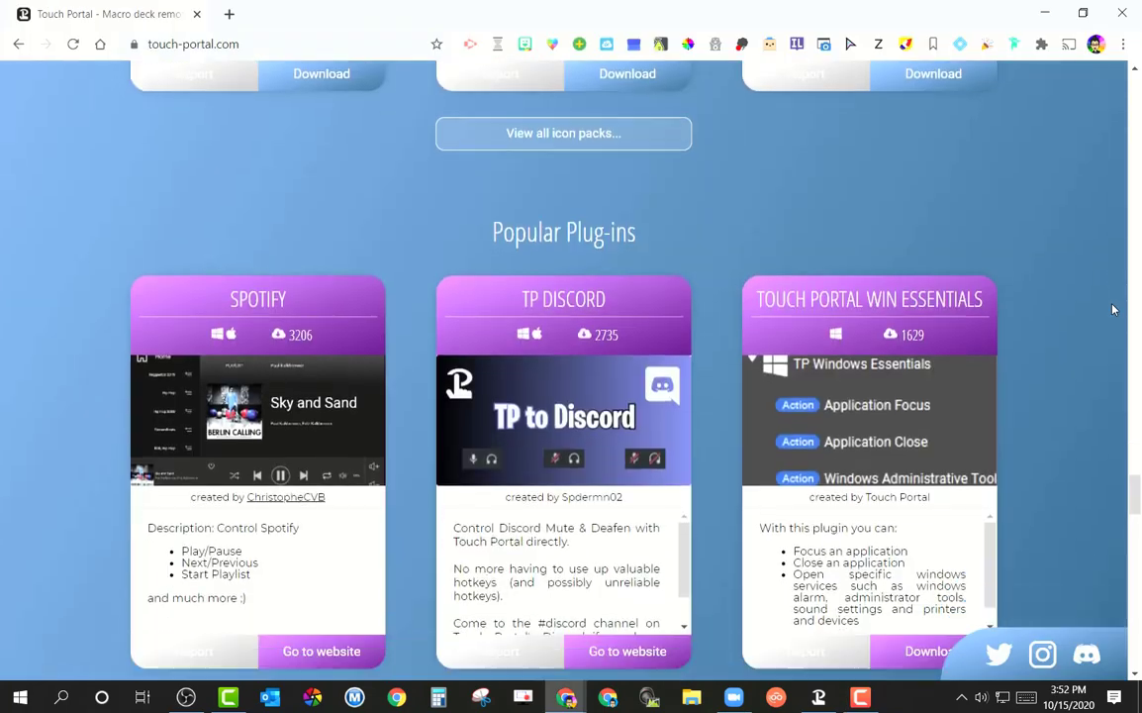
scroll(1112, 310, "down", 7)
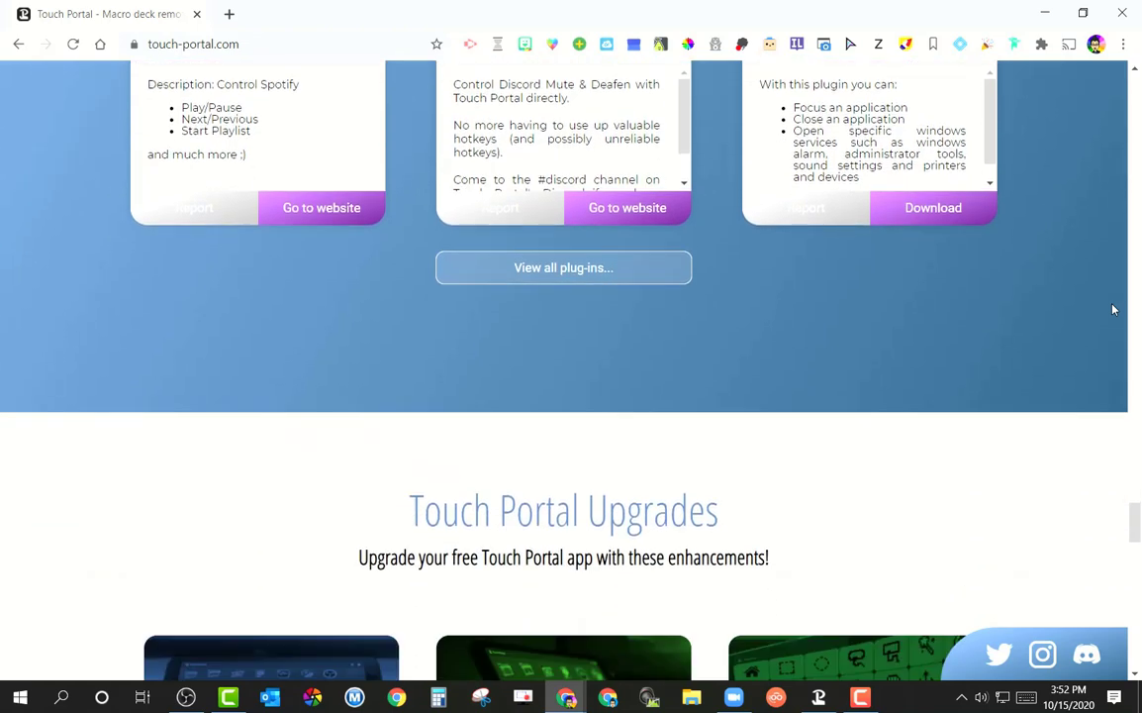
scroll(1112, 310, "down", 2)
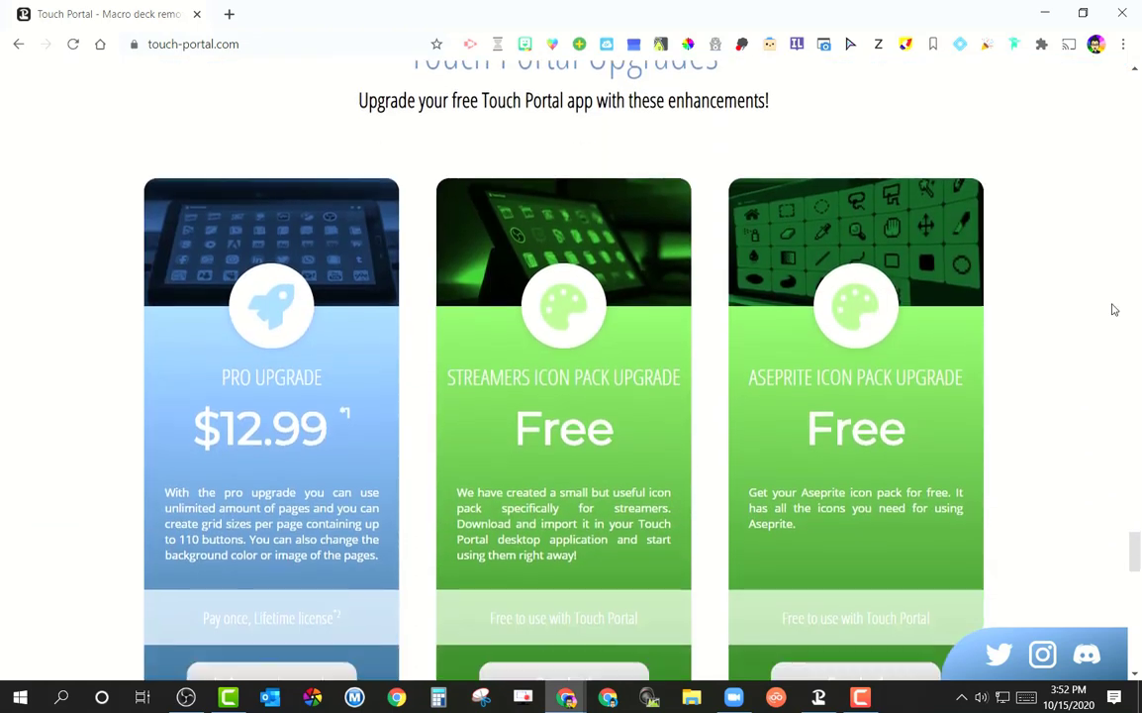
scroll(1112, 310, "down", 7)
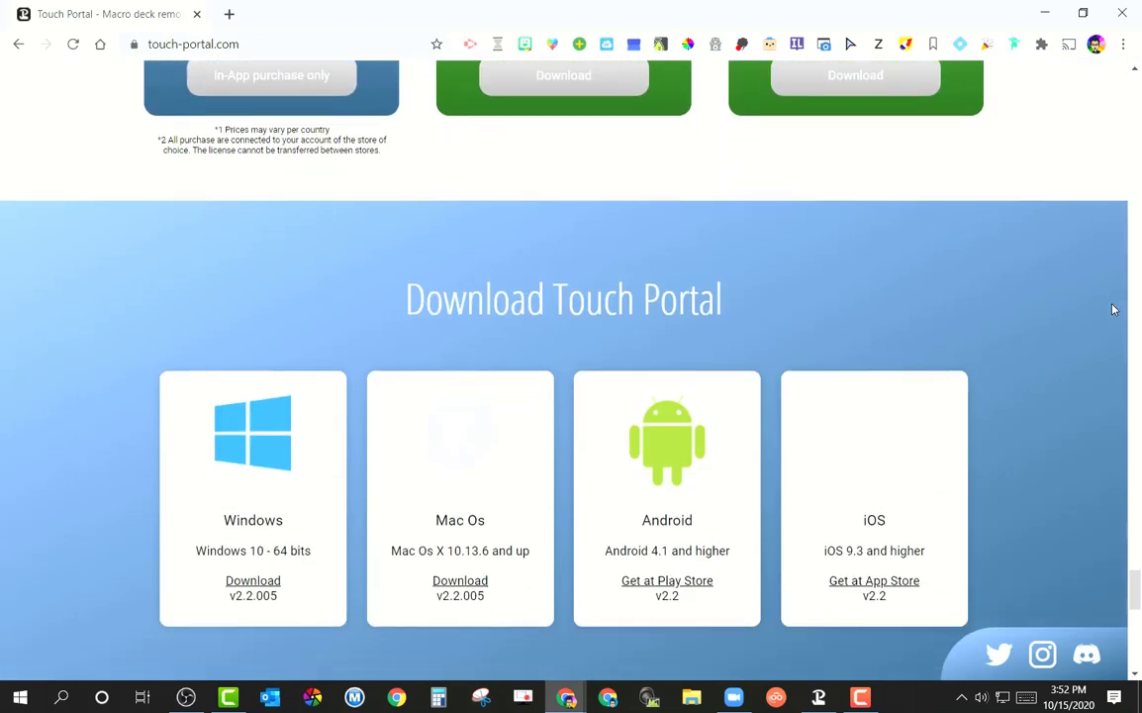